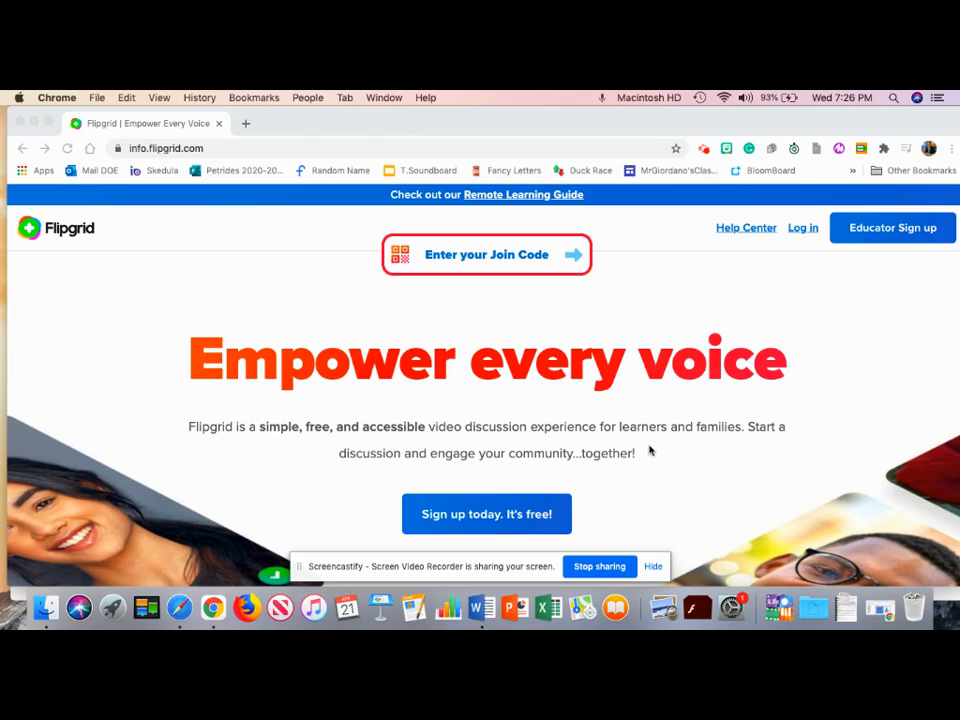
- Log in to the educator account and open the form for creating a new group
drag(677, 124, 673, 125)
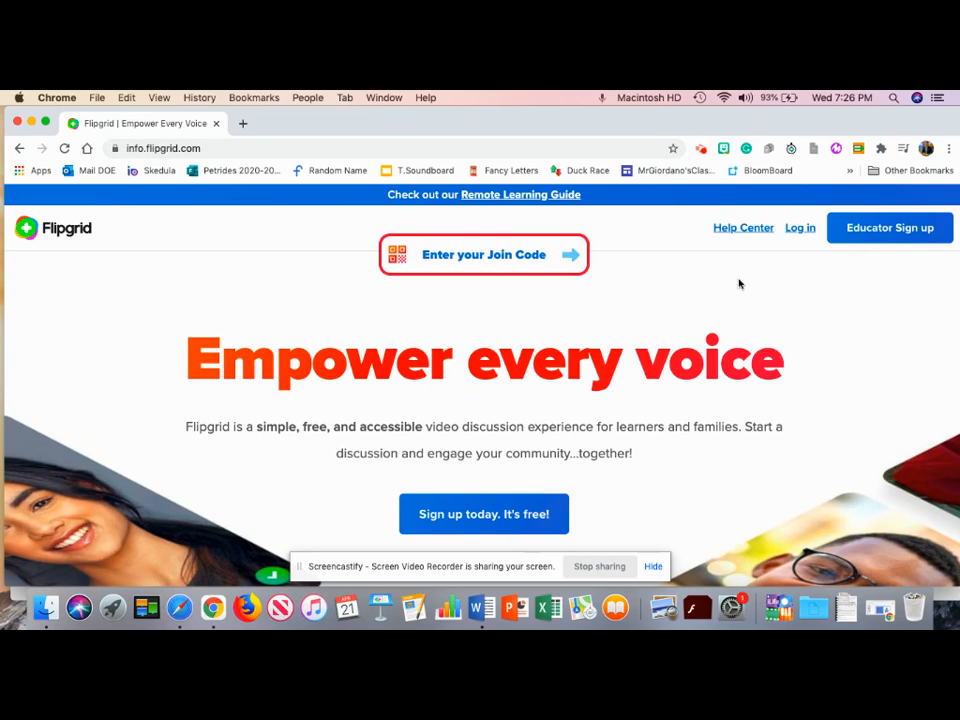
click(796, 231)
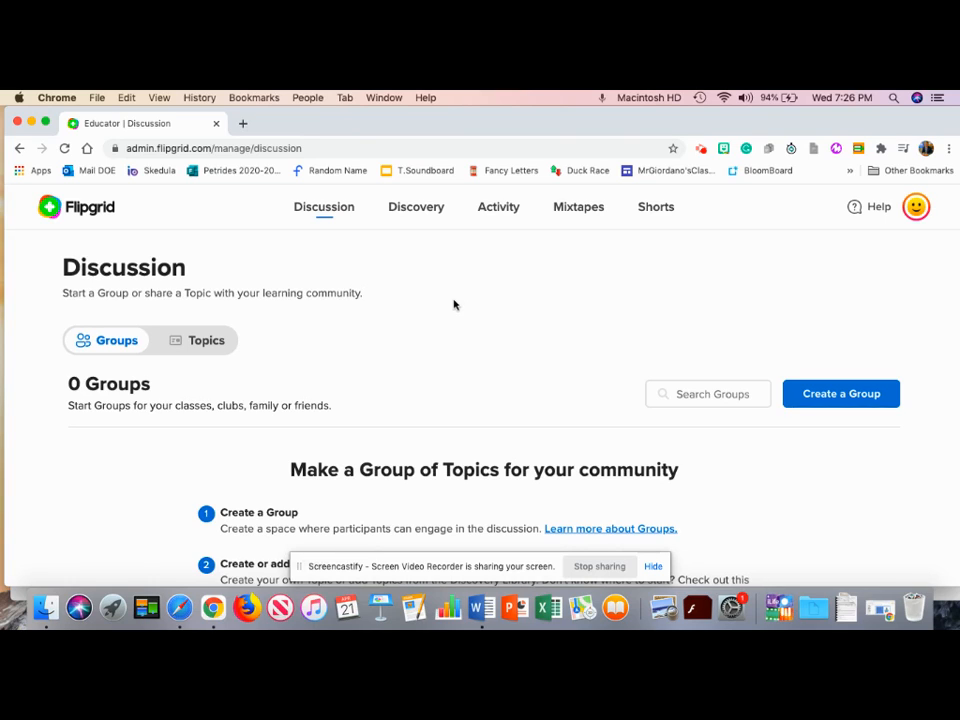
scroll(435, 312, down, 1)
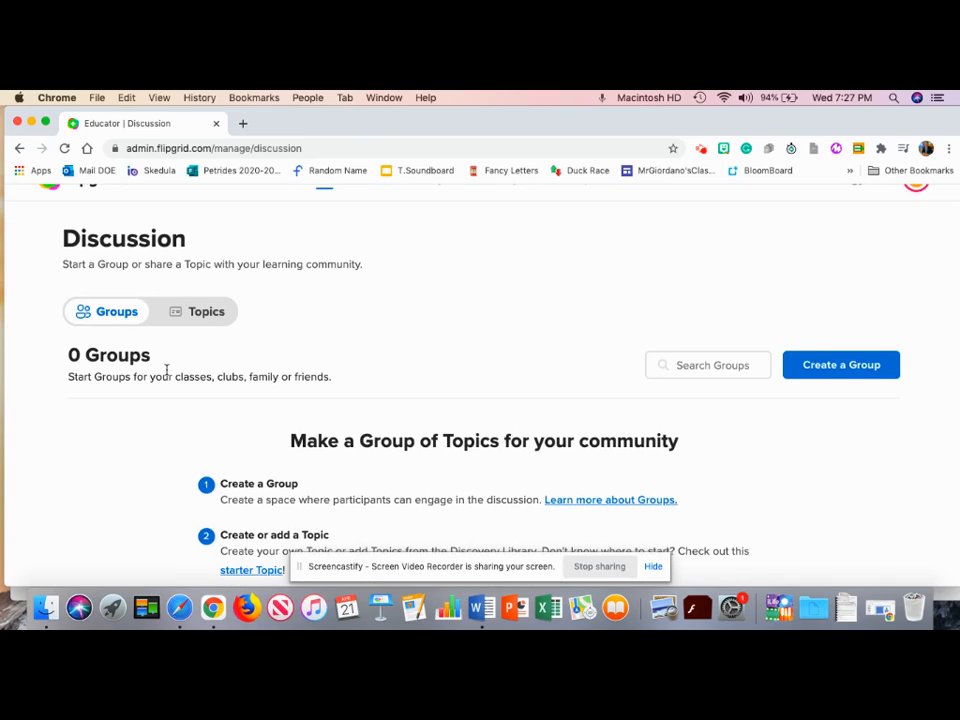
scroll(167, 372, down, 4)
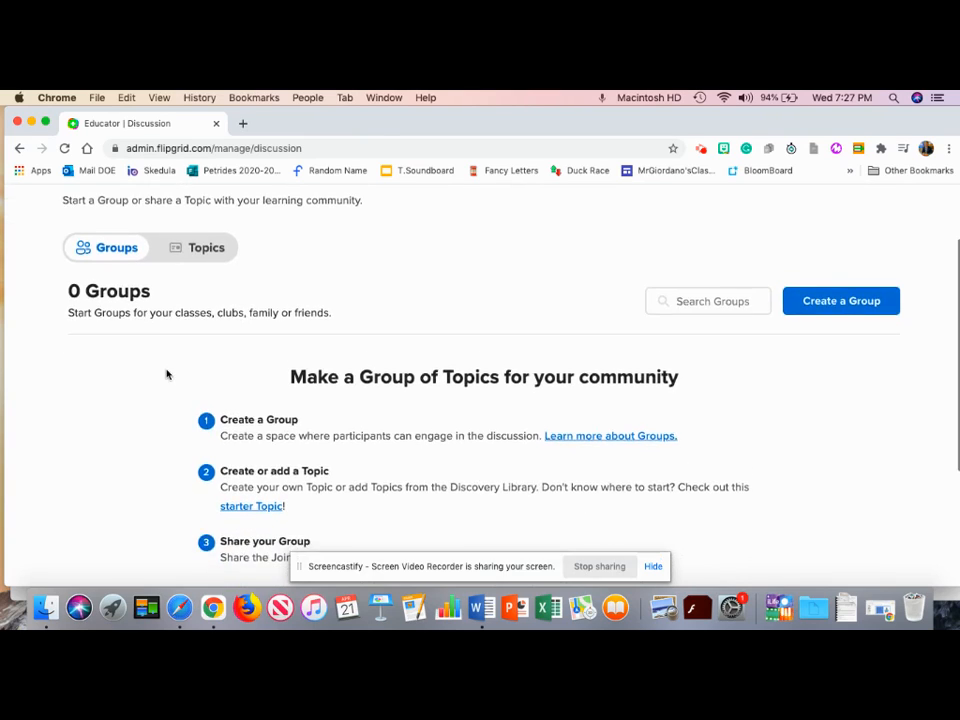
scroll(204, 376, down, 1)
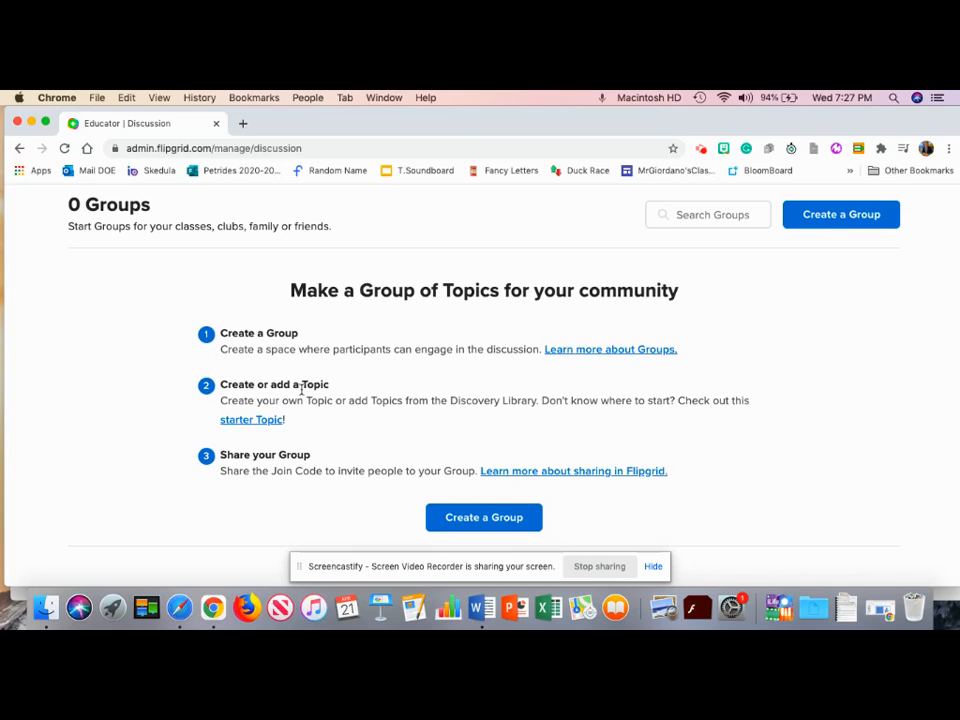
scroll(313, 371, up, 5)
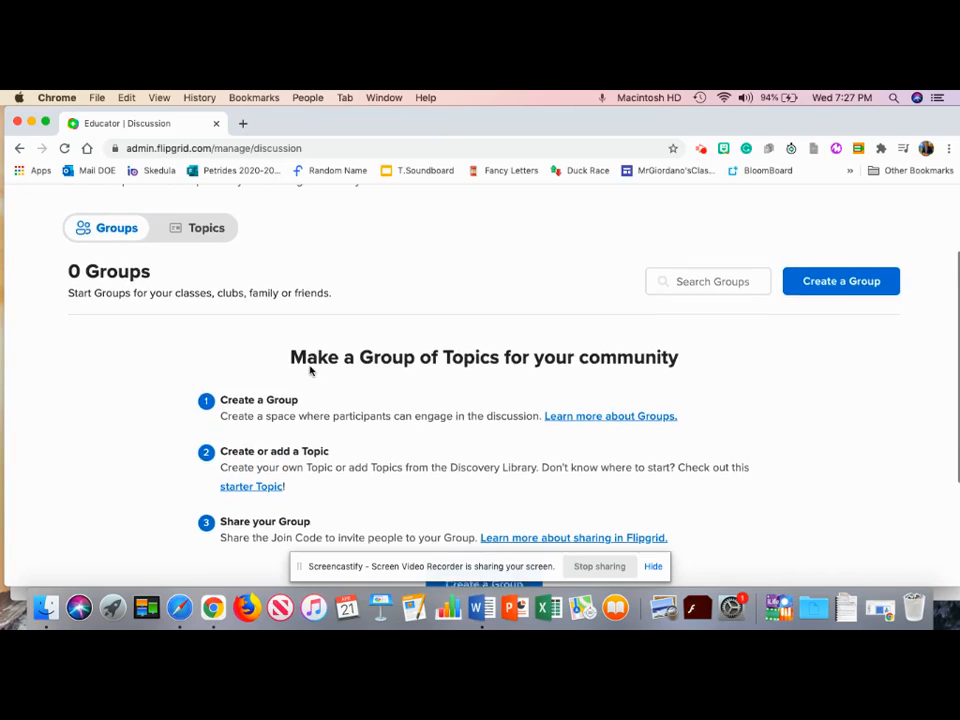
click(872, 396)
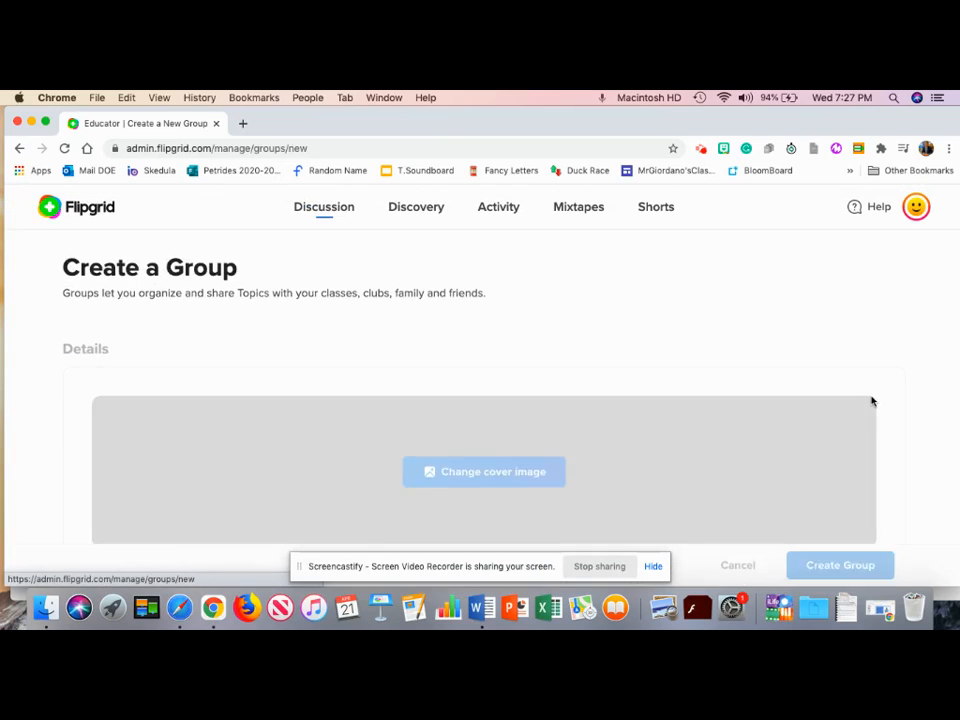
- Change the group's cover image to the mountain landscape from the Nature collection
scroll(625, 378, down, 2)
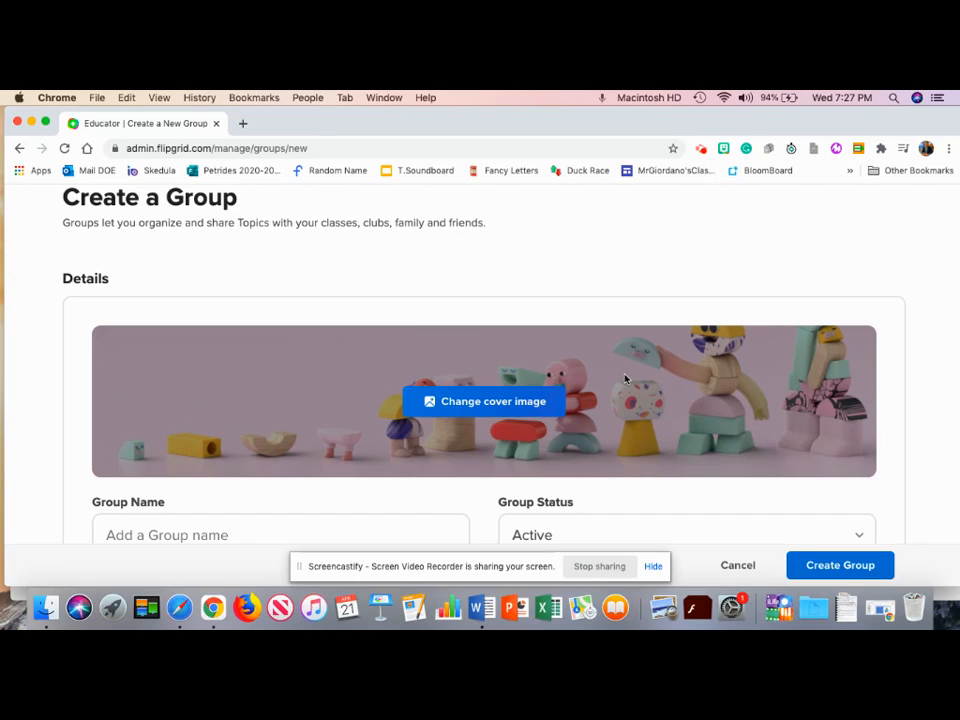
scroll(625, 378, down, 2)
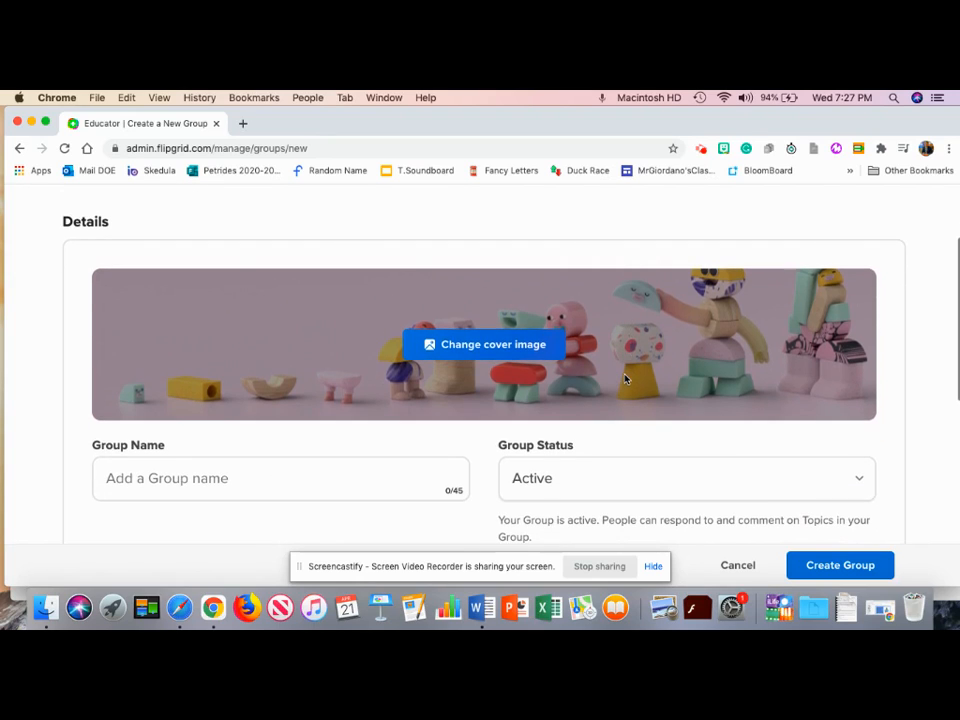
scroll(692, 340, down, 1)
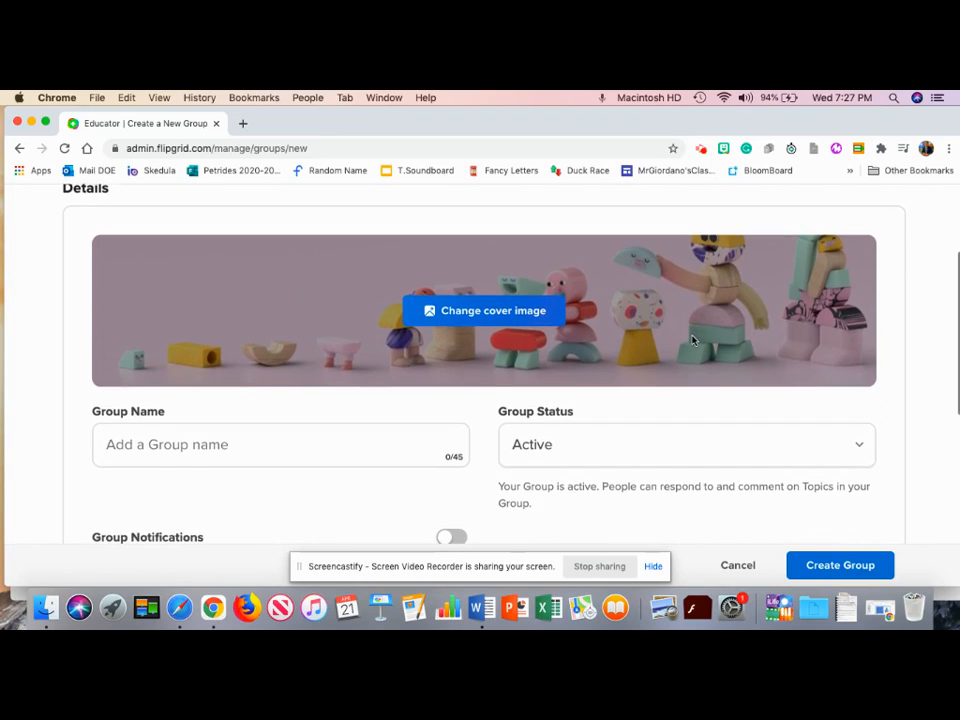
click(489, 311)
scroll(482, 388, down, 3)
scroll(490, 410, down, 5)
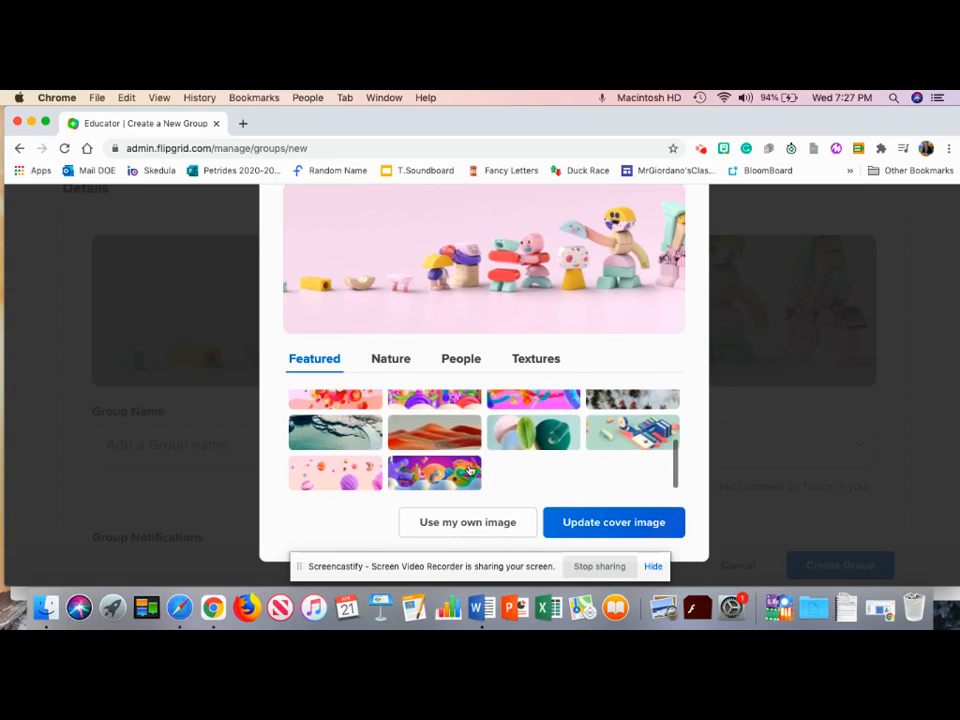
scroll(500, 425, up, 5)
click(407, 360)
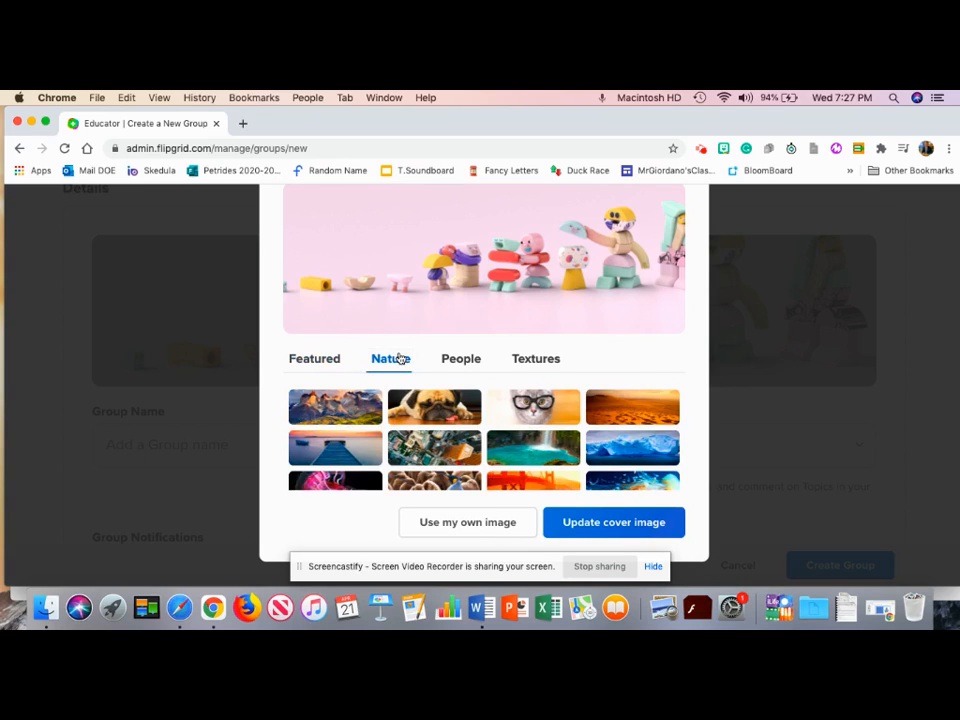
click(366, 403)
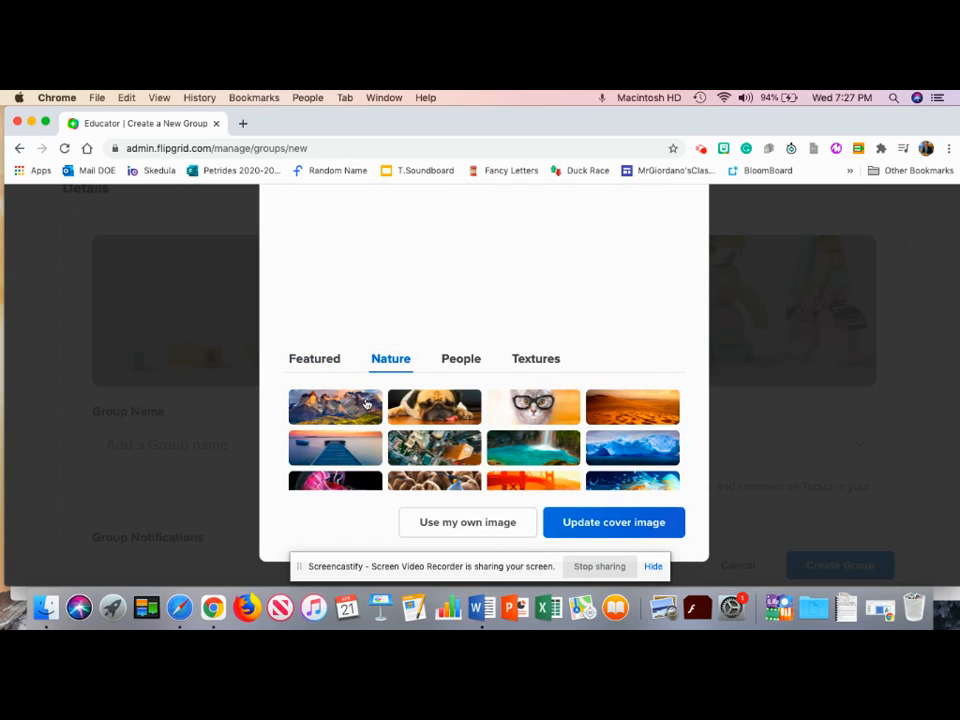
click(628, 524)
- Name the group "5th Grade Social Studies"
scroll(607, 414, down, 1)
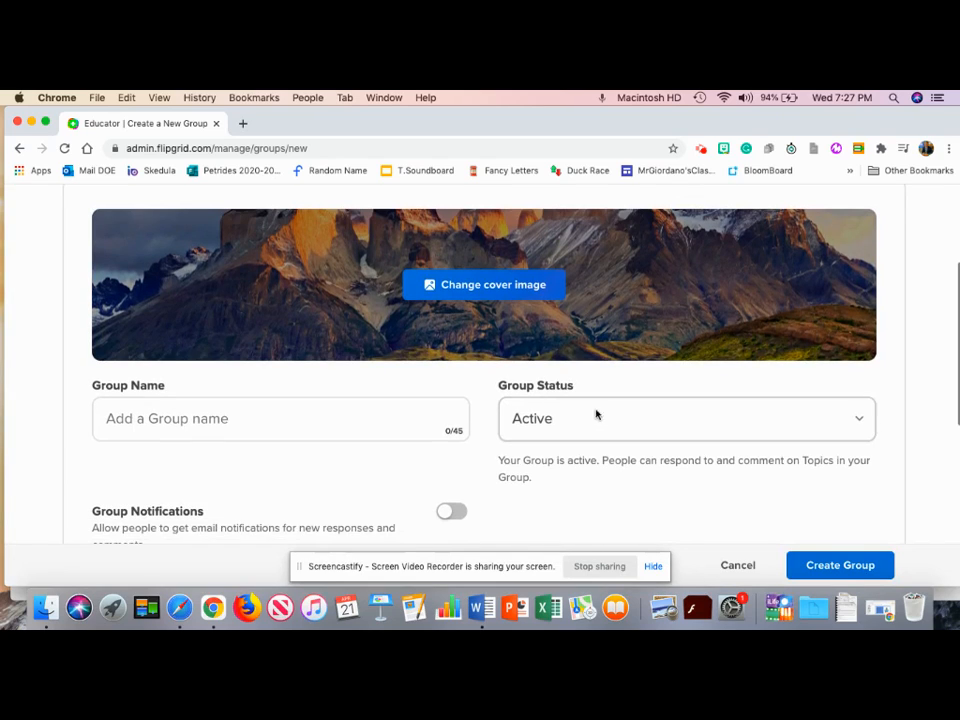
click(336, 407)
text(5th GrAD)
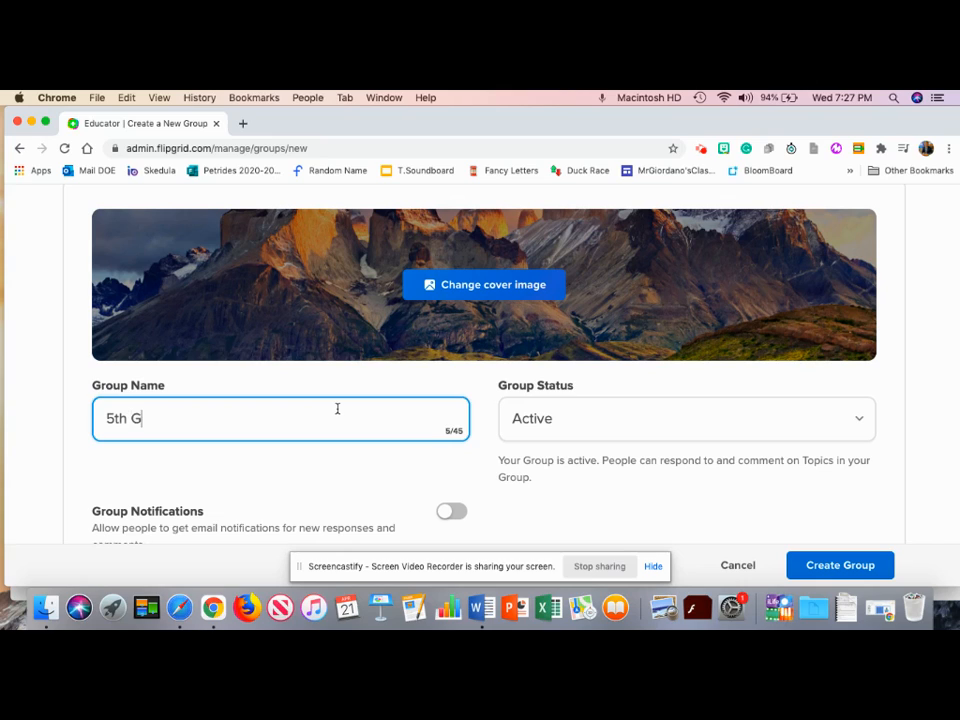
key(BackSpace)
key(BackSpace)
text(ade Social Studies)
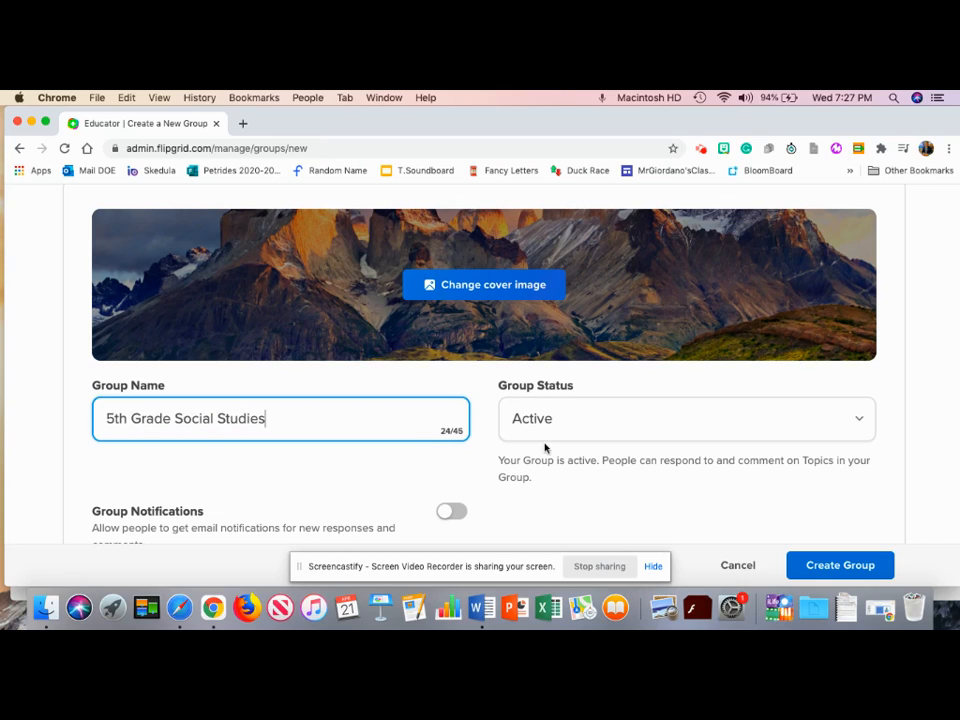
scroll(552, 430, down, 2)
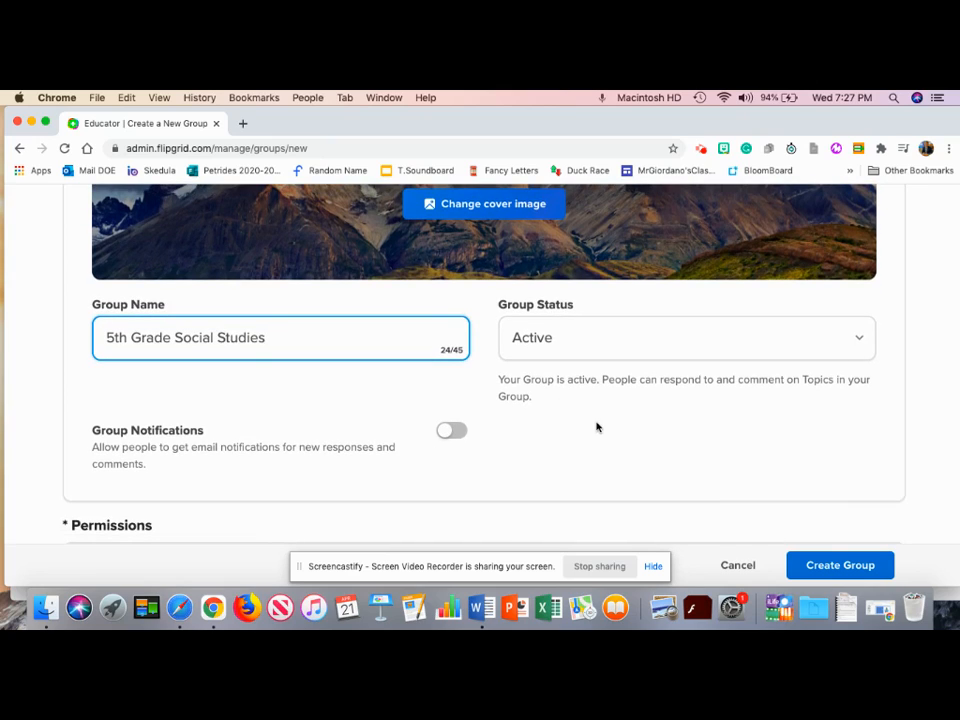
click(596, 427)
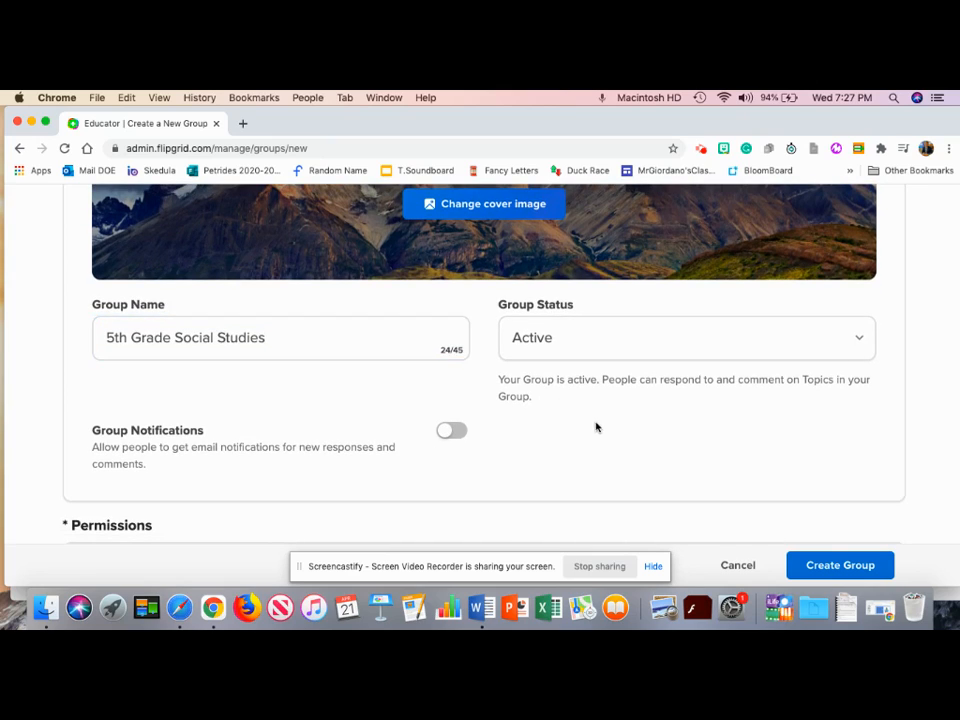
scroll(493, 439, down, 1)
scroll(493, 439, down, 3)
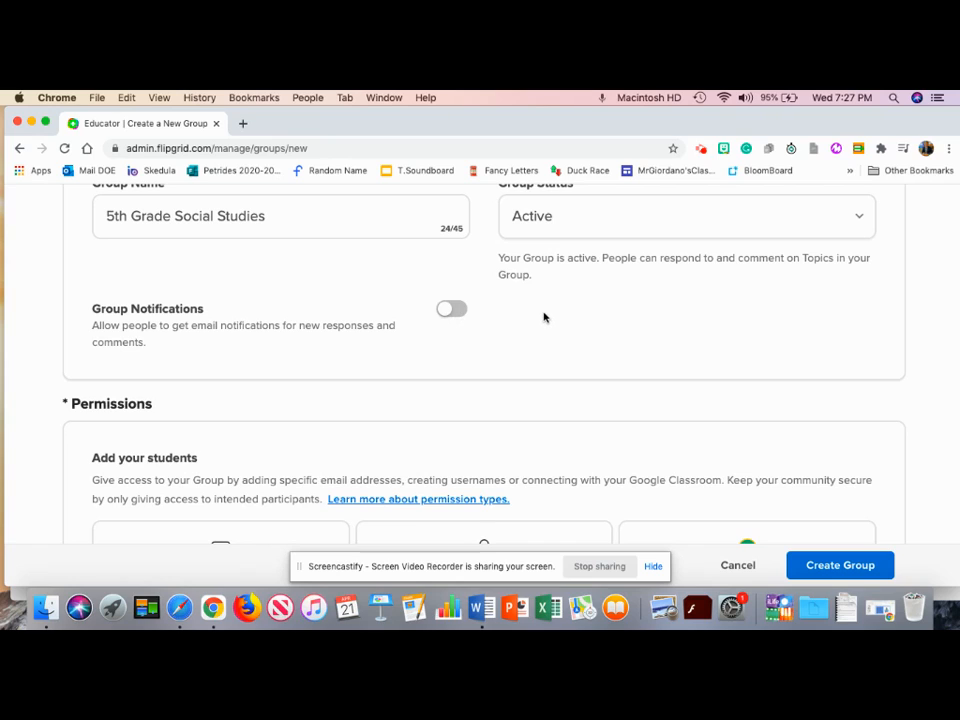
scroll(544, 313, down, 5)
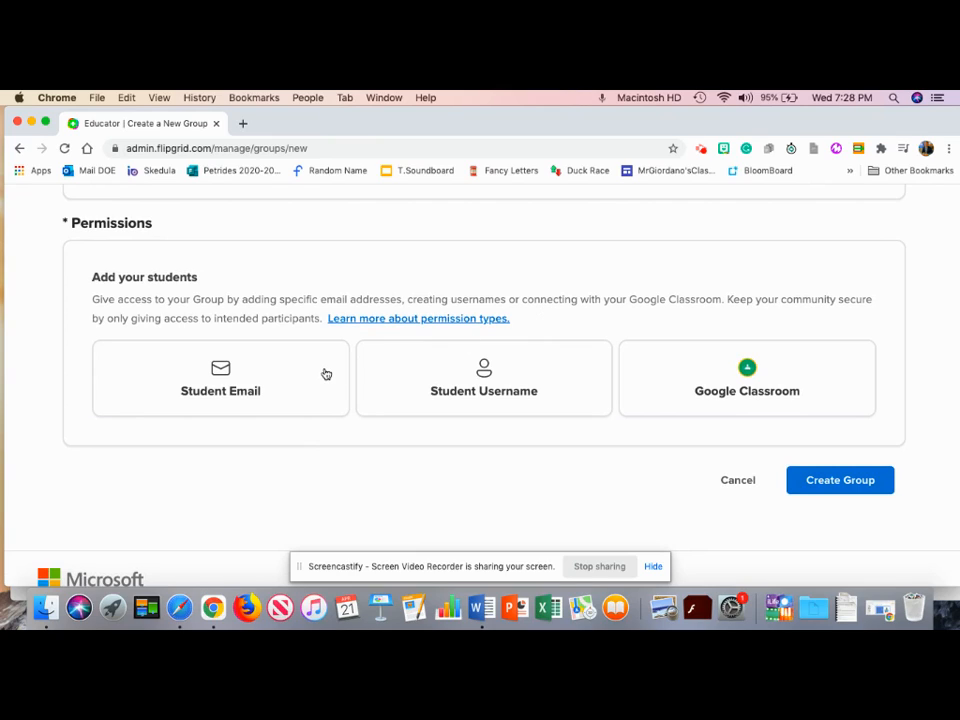
click(257, 392)
scroll(257, 392, down, 1)
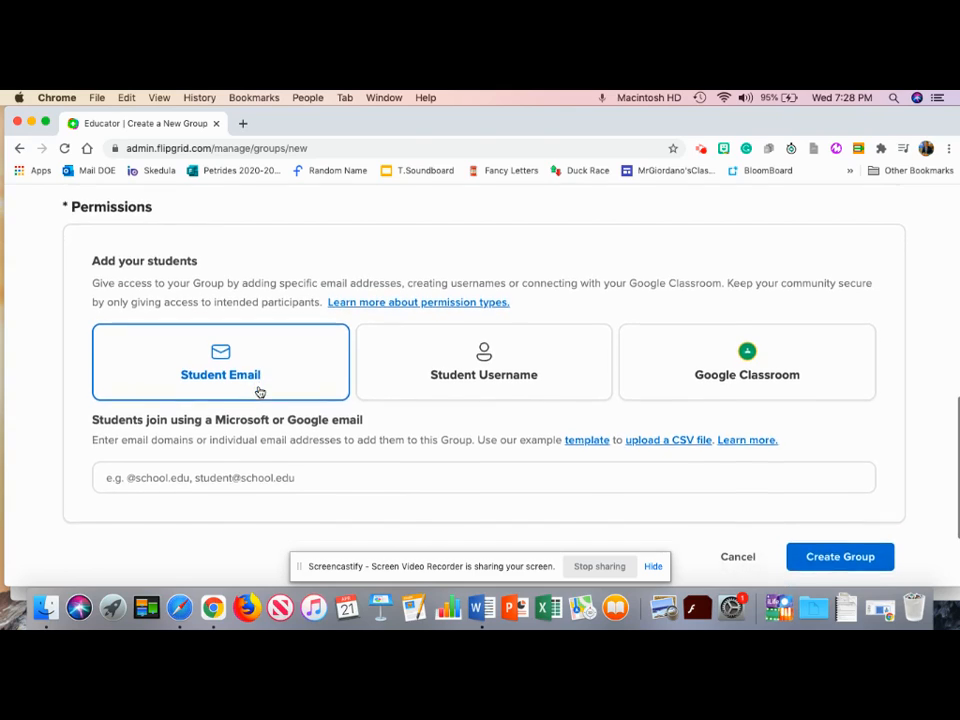
click(230, 477)
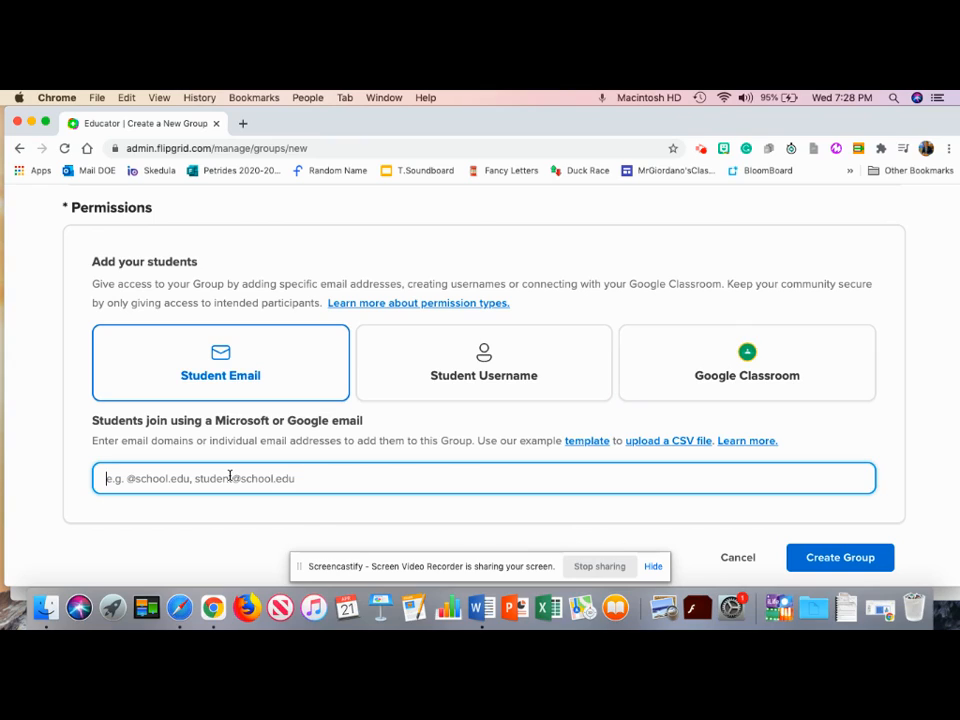
text(@schools.n)
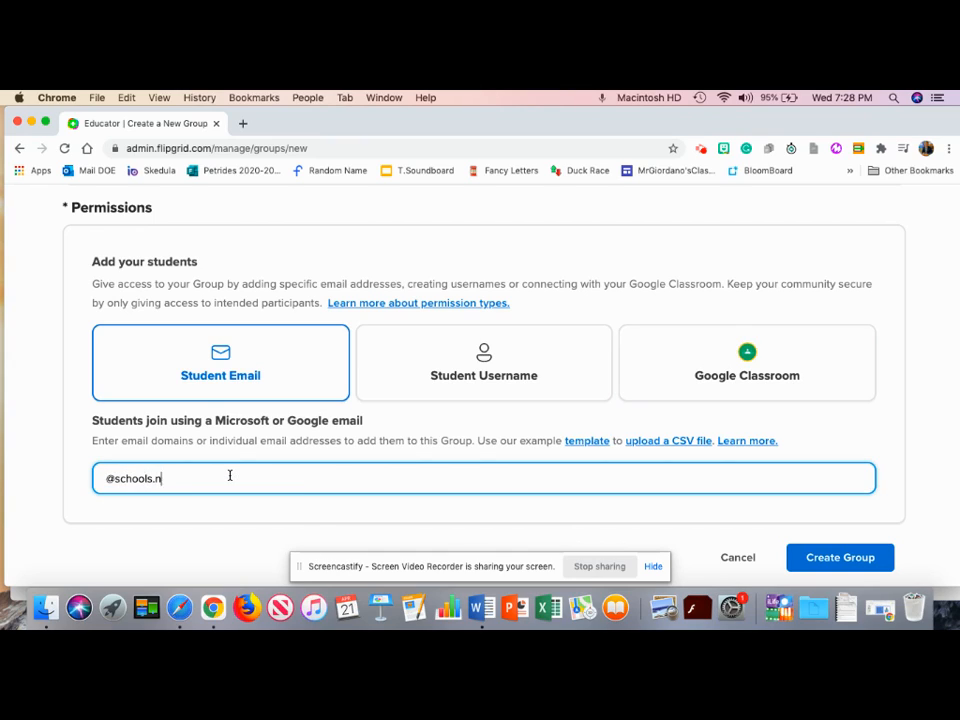
text(yc.gov)
key(Return)
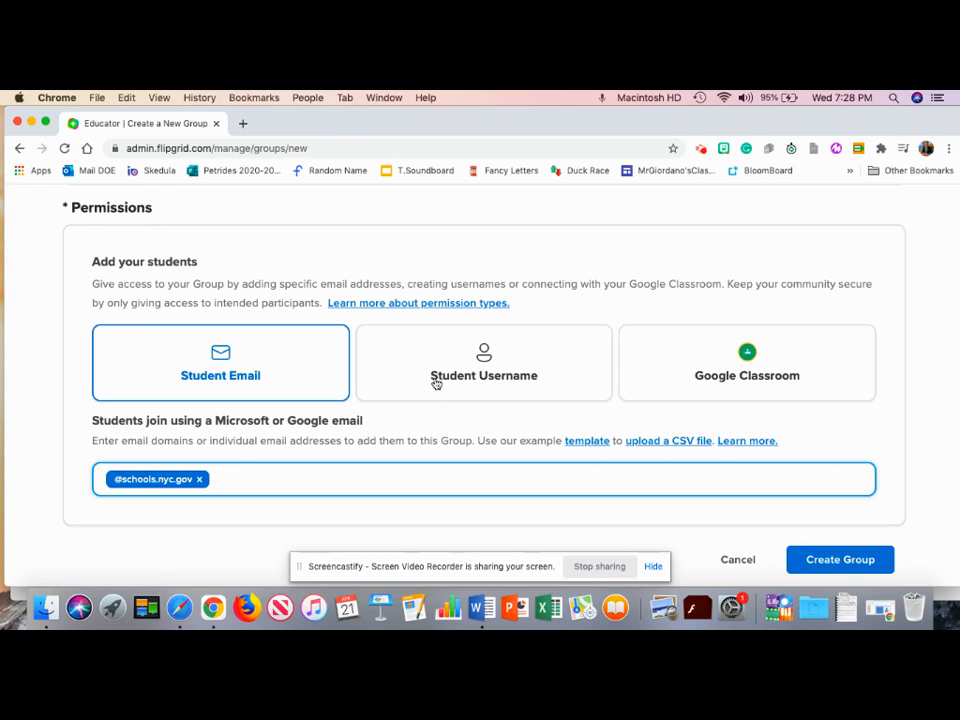
- Create the group and dismiss the dialog offering ways to share it
scroll(435, 379, down, 3)
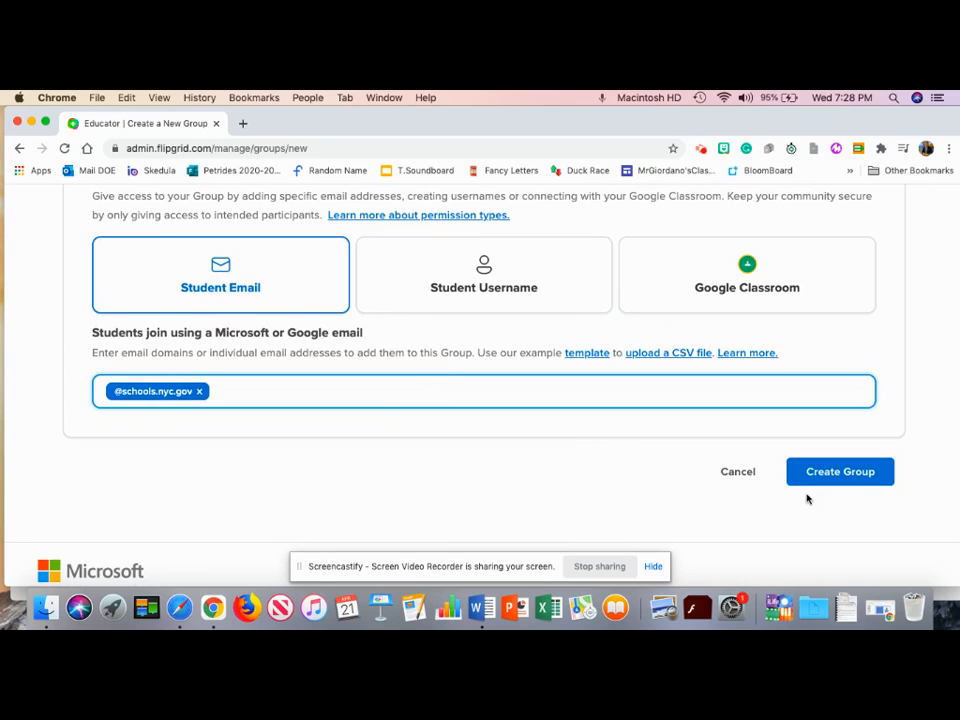
scroll(857, 489, down, 1)
click(838, 452)
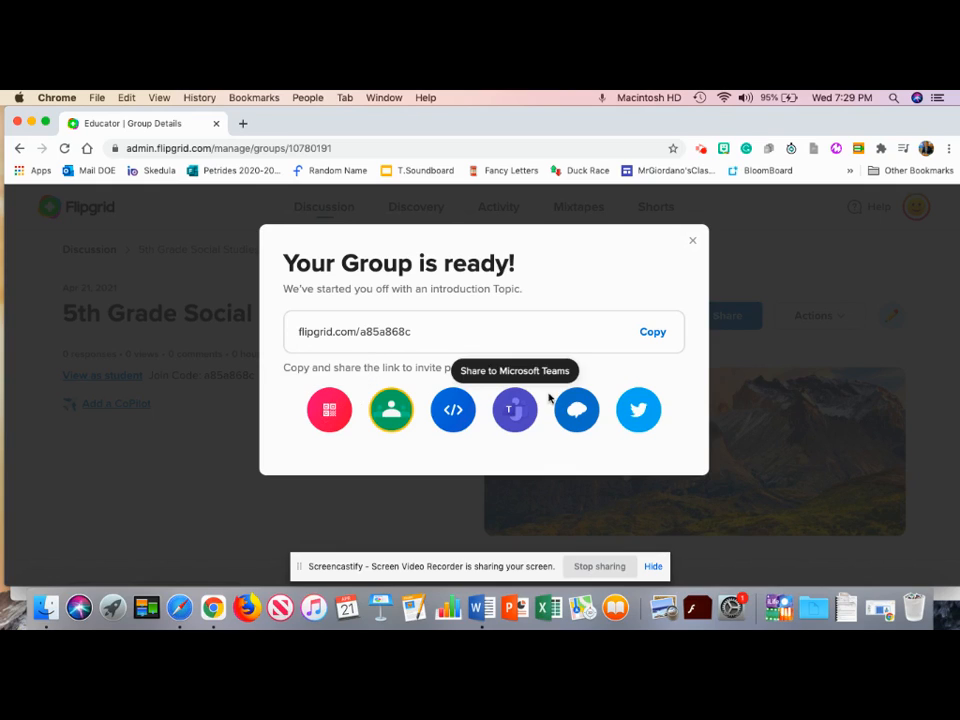
click(695, 244)
- View the new group as a student by joining with a Google account, and look through its introduction topic
scroll(302, 415, down, 1)
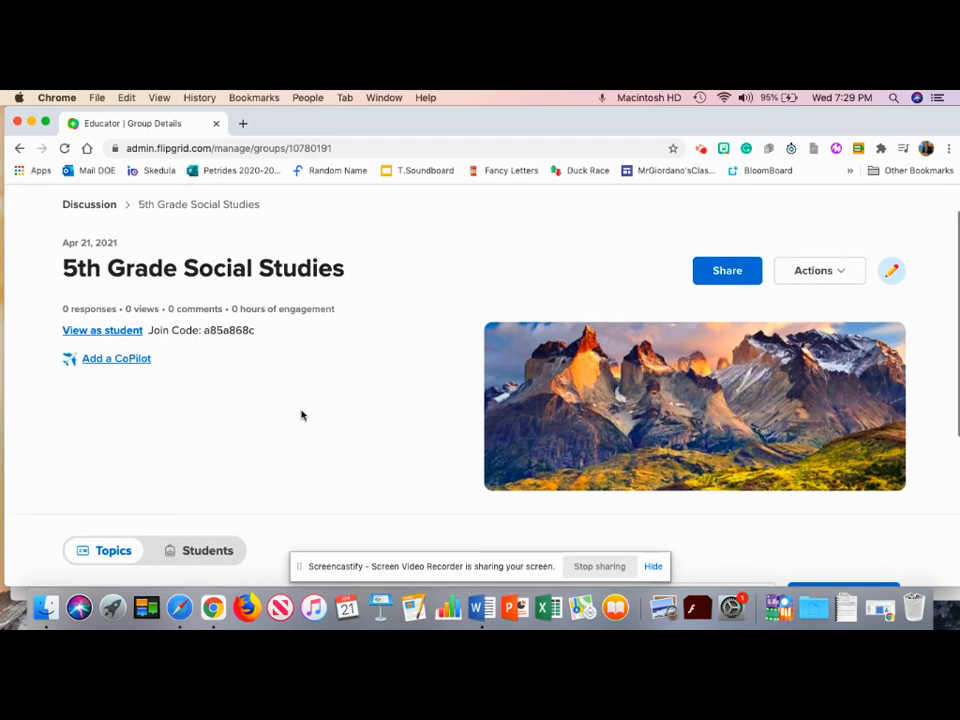
click(116, 333)
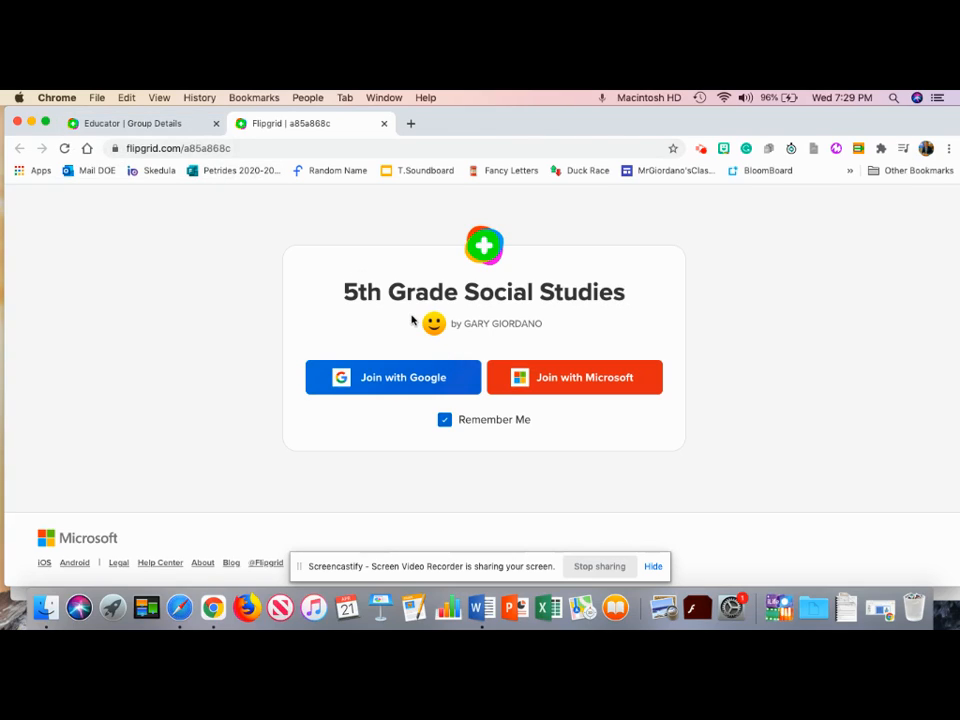
click(390, 377)
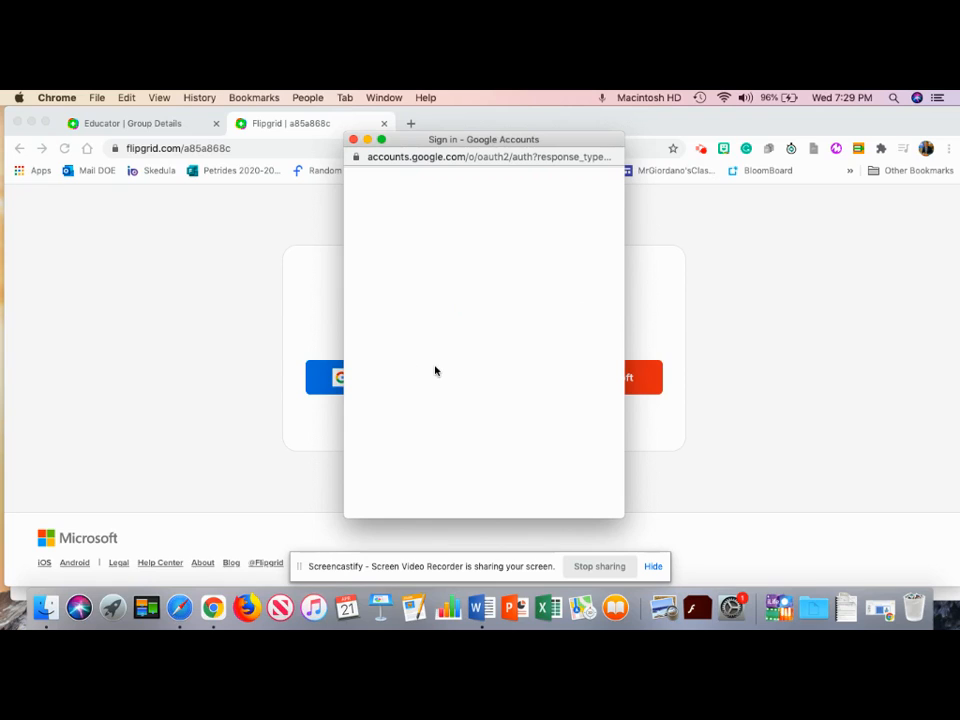
click(445, 413)
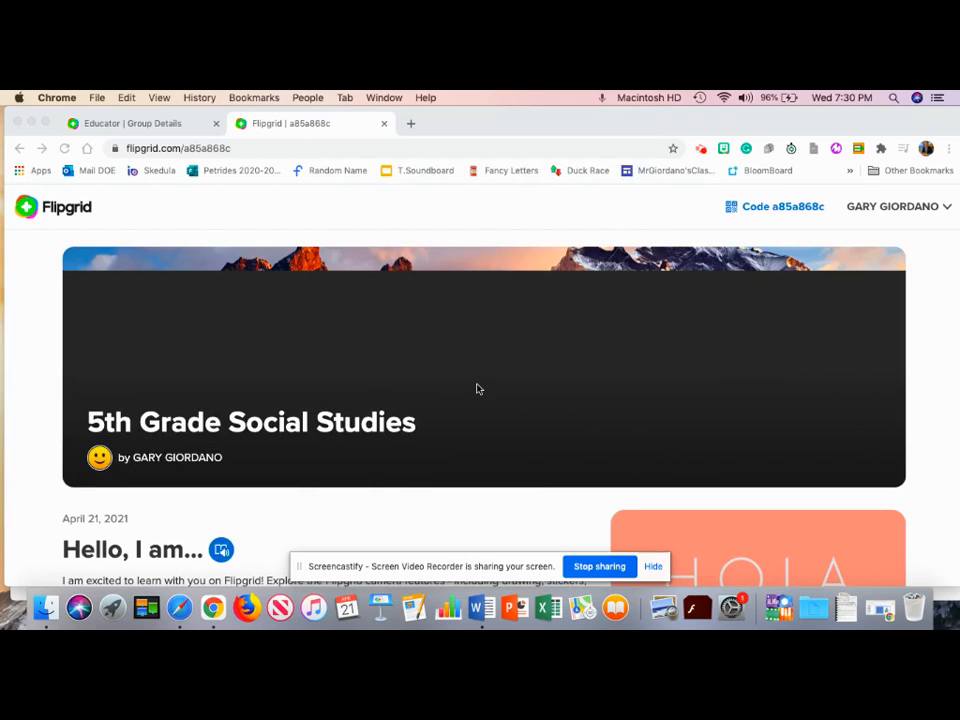
scroll(477, 389, down, 3)
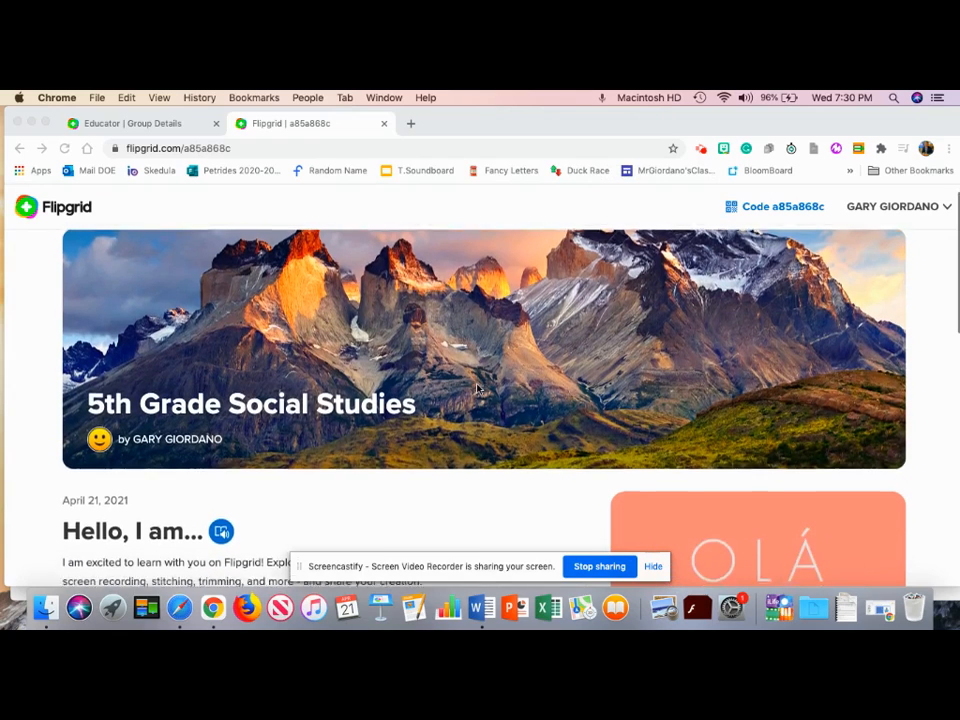
scroll(477, 389, down, 5)
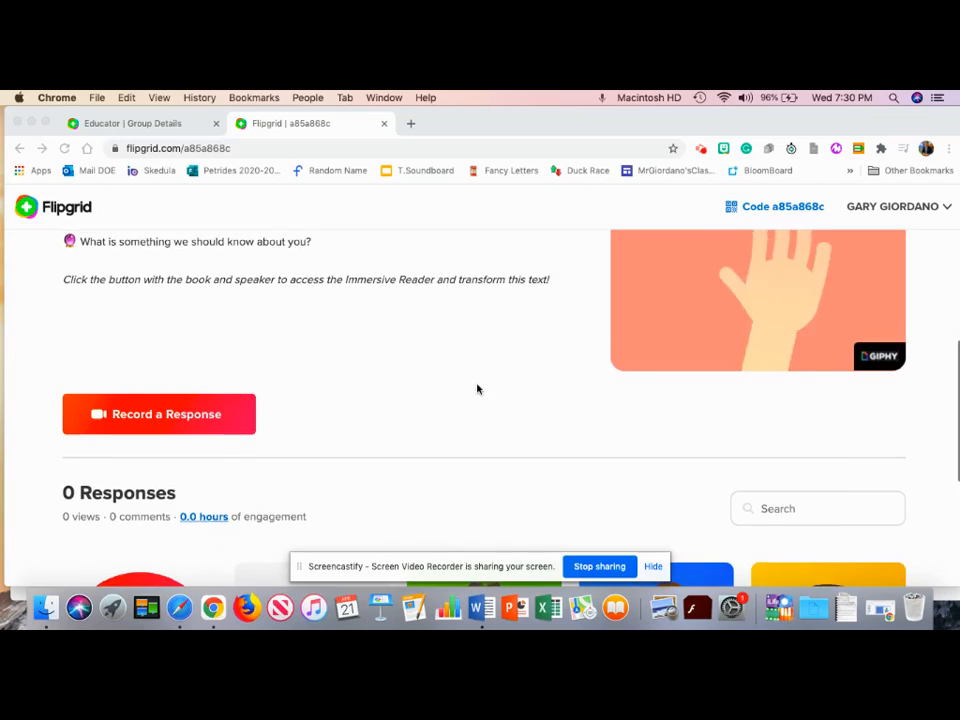
scroll(477, 389, up, 5)
scroll(477, 389, up, 3)
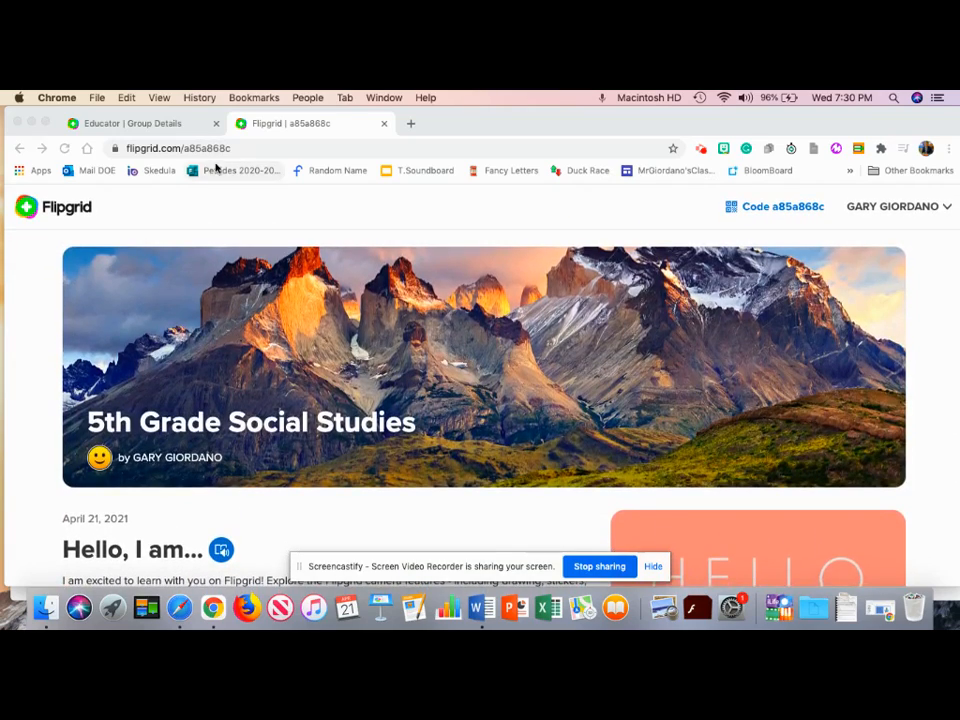
- Return to the educator's group details and examine the status and action options of the "Hello, I am..." topic
click(145, 125)
scroll(257, 424, down, 5)
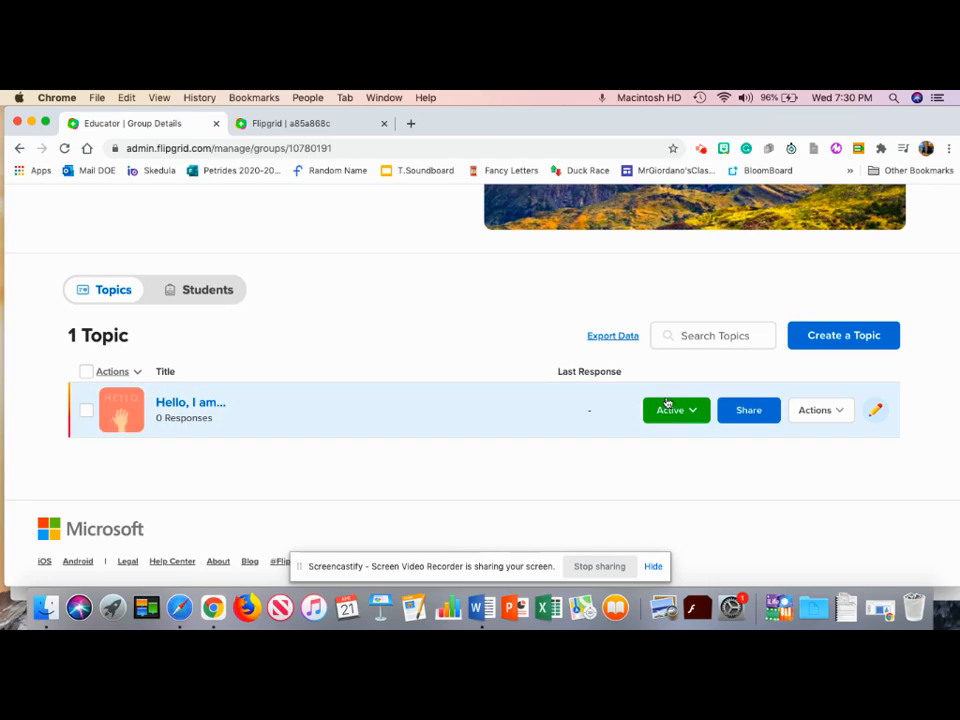
click(692, 411)
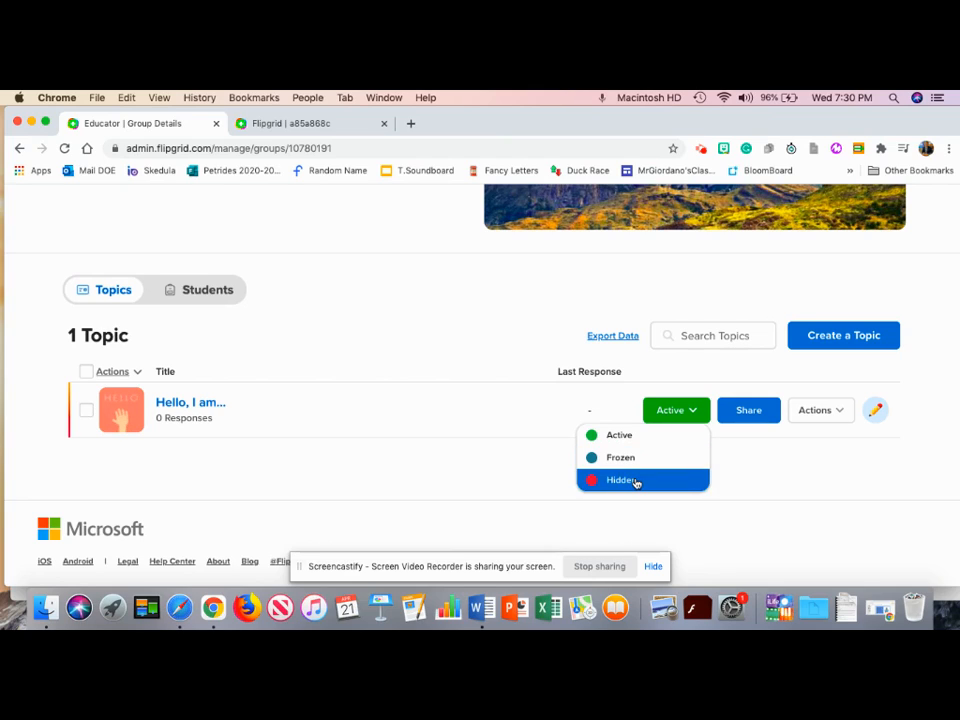
click(753, 458)
click(832, 416)
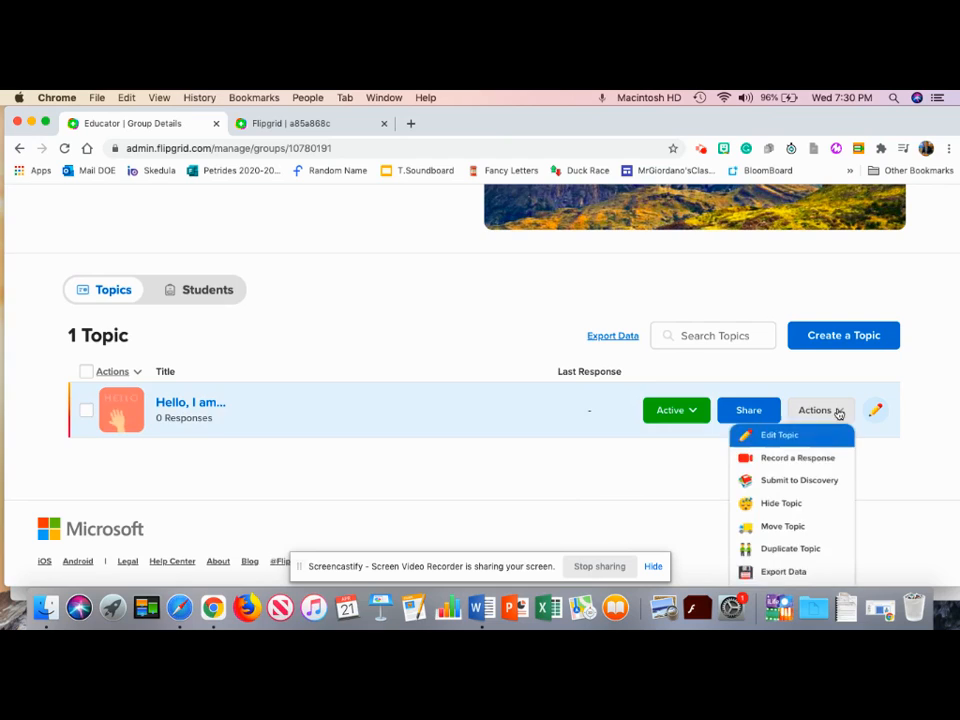
scroll(818, 467, down, 2)
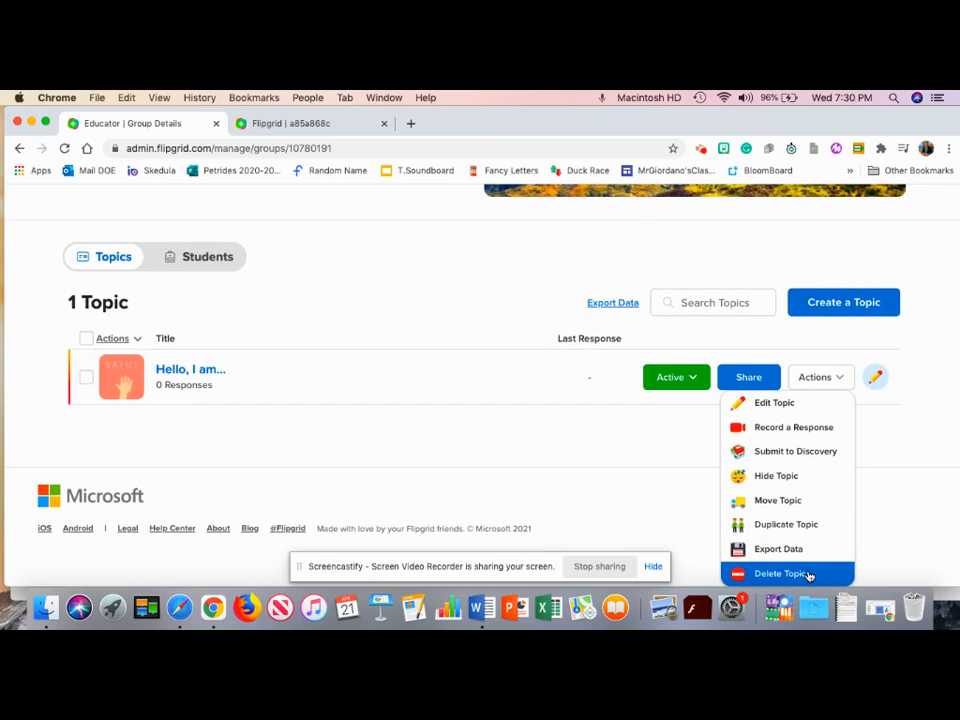
click(669, 437)
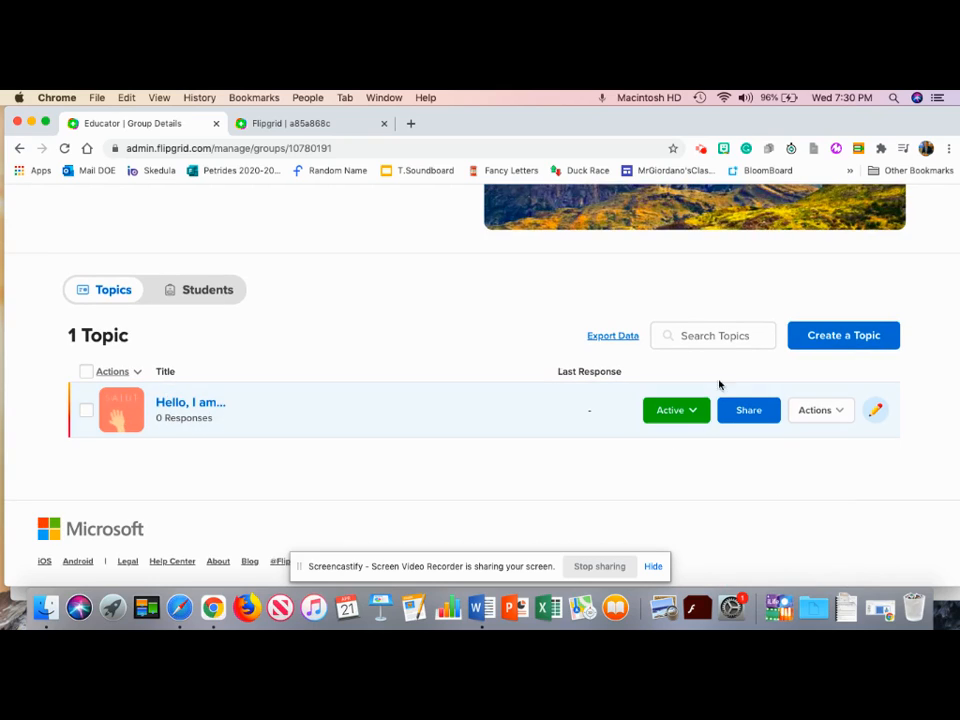
- Start a new topic in the group and title it "Share-Out: Reflection"
click(838, 347)
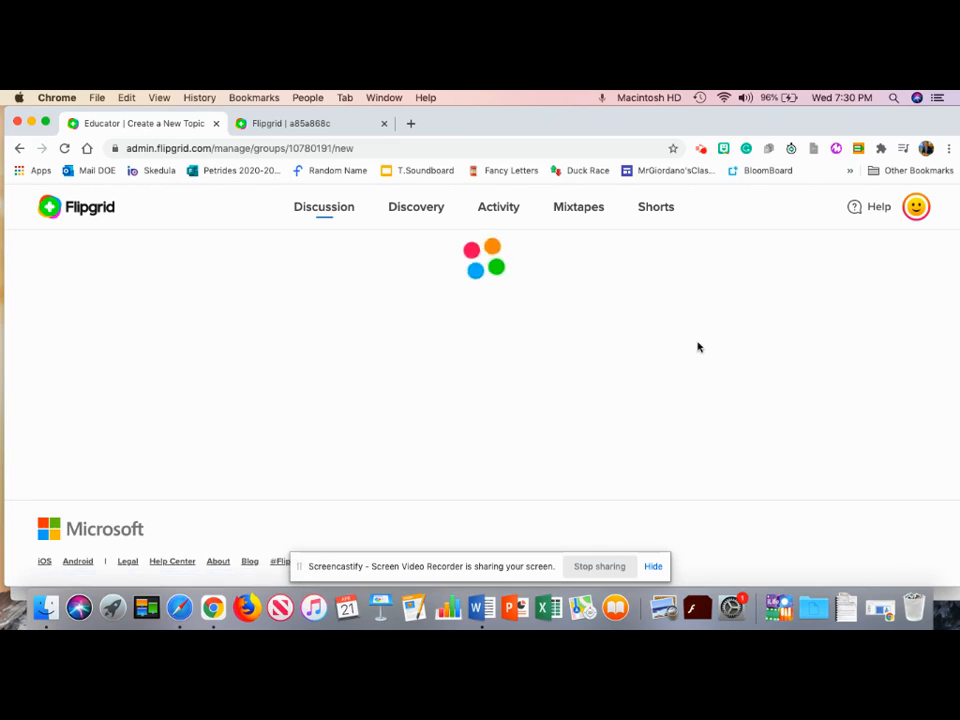
scroll(577, 381, down, 3)
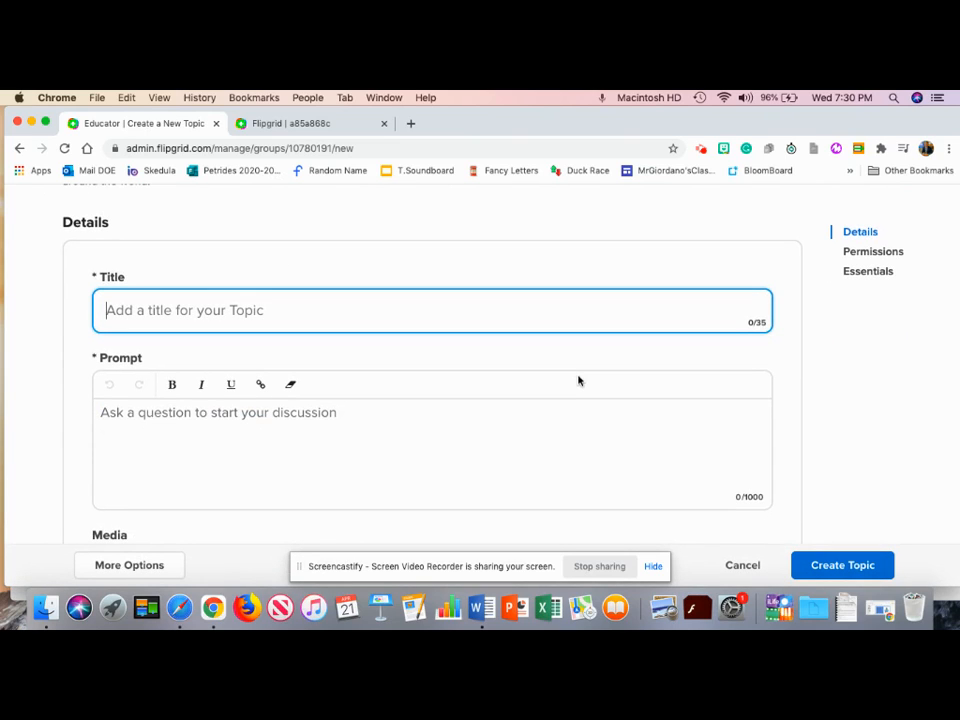
text(Share-Out:)
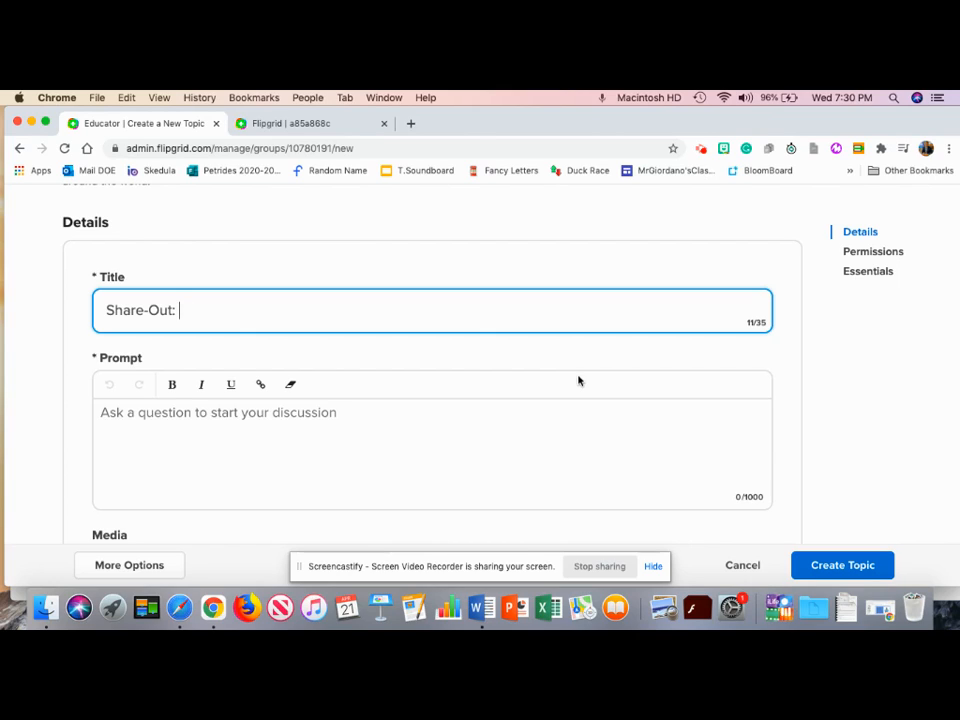
text(Refl)
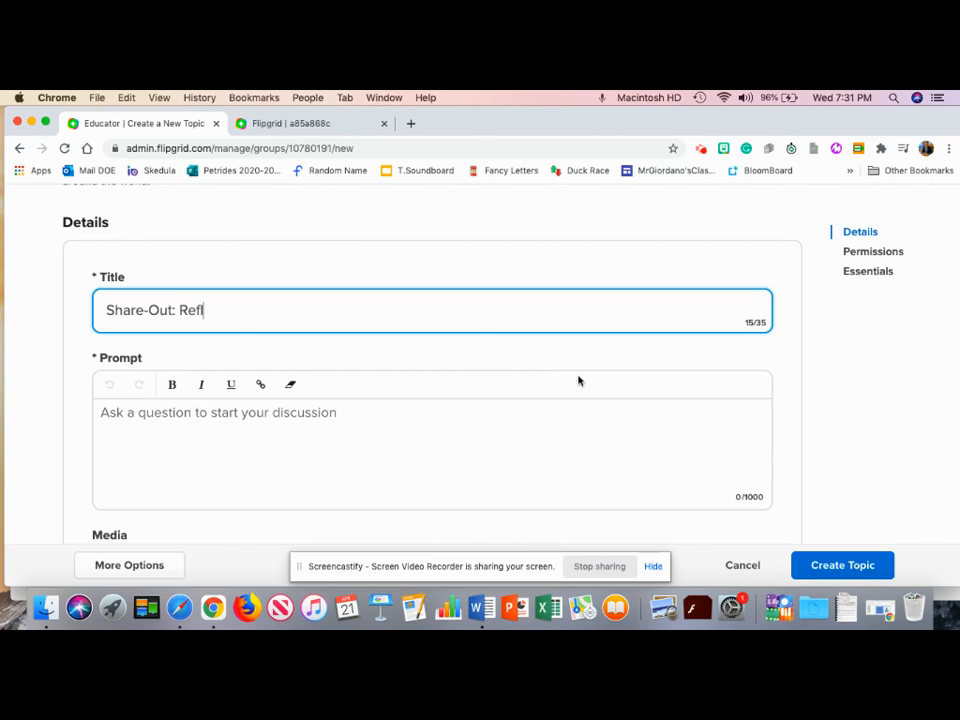
text(ection)
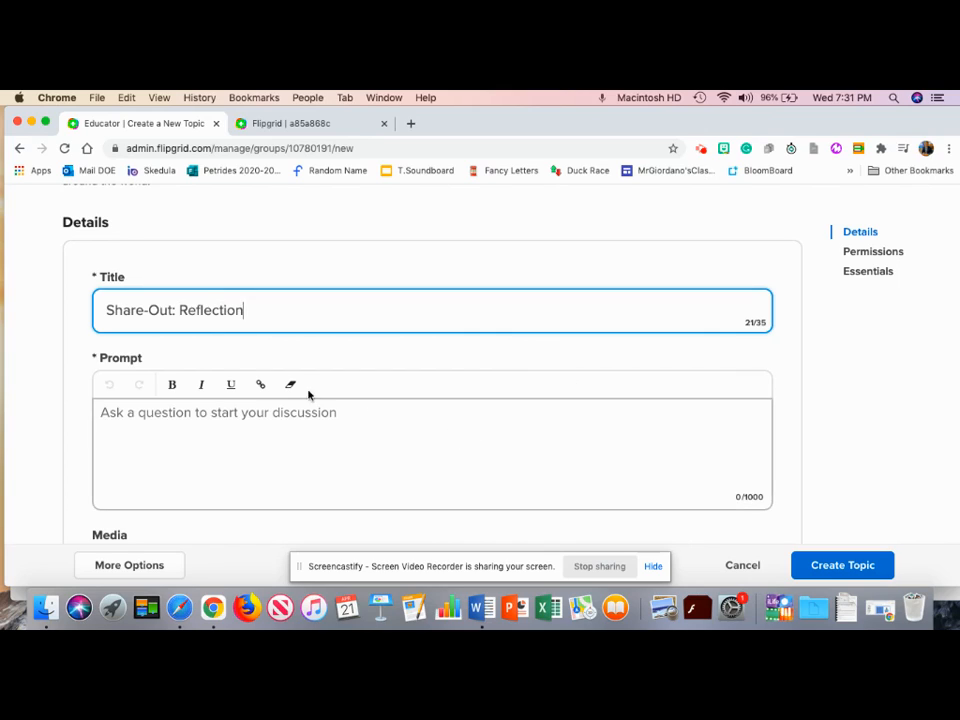
- Enter the topic prompt "Please share a glow and a grow for your group project."
click(265, 454)
text(P)
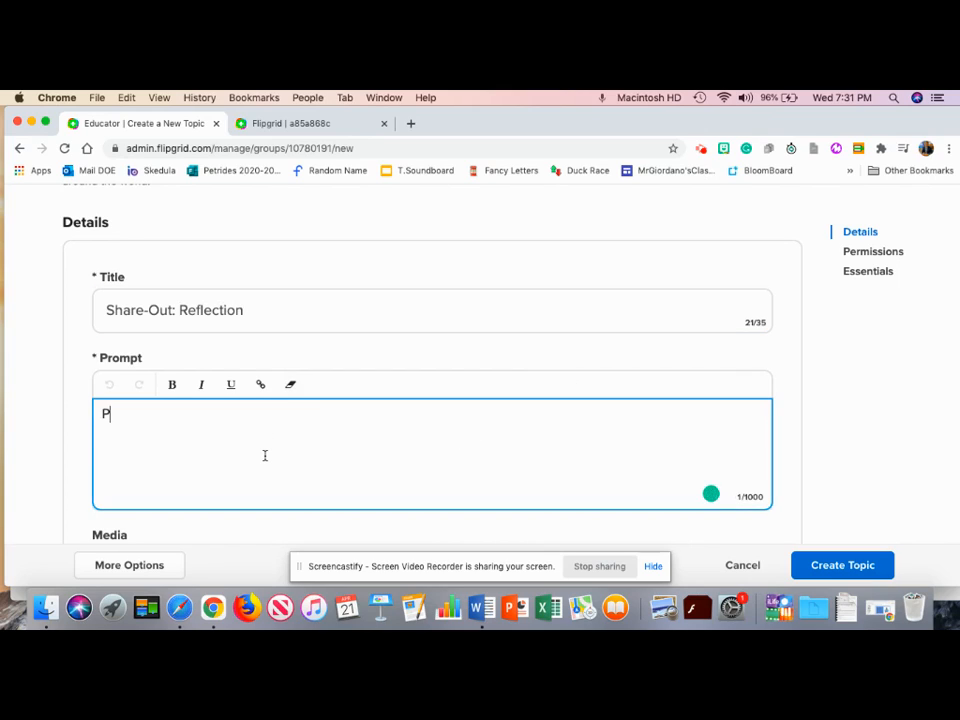
text(lease share a)
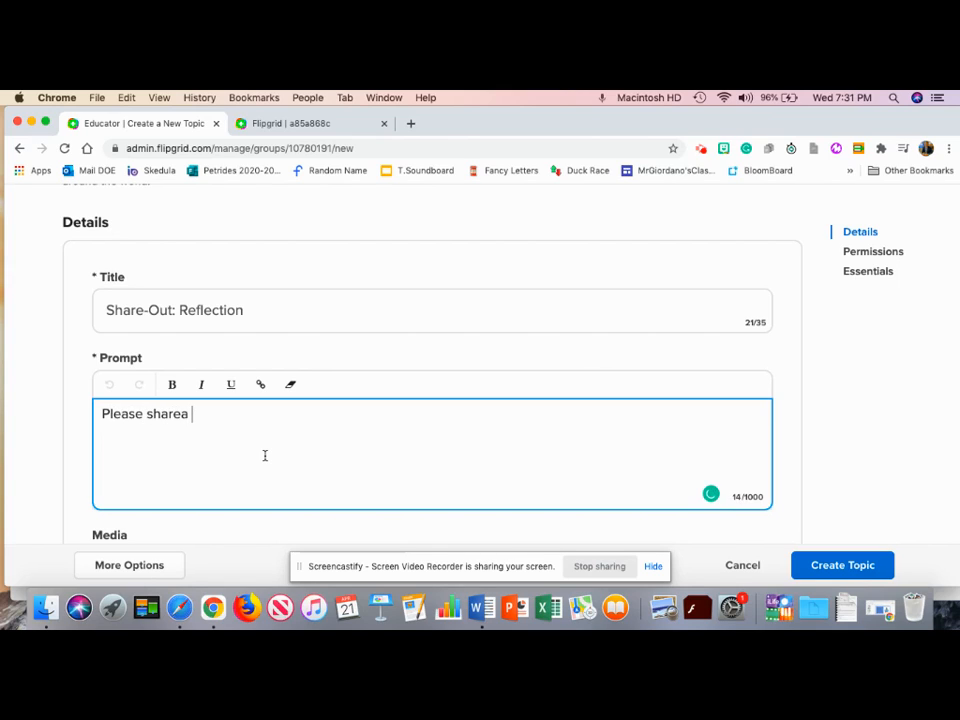
key(BackSpace)
key(BackSpace)
text(a glow an)
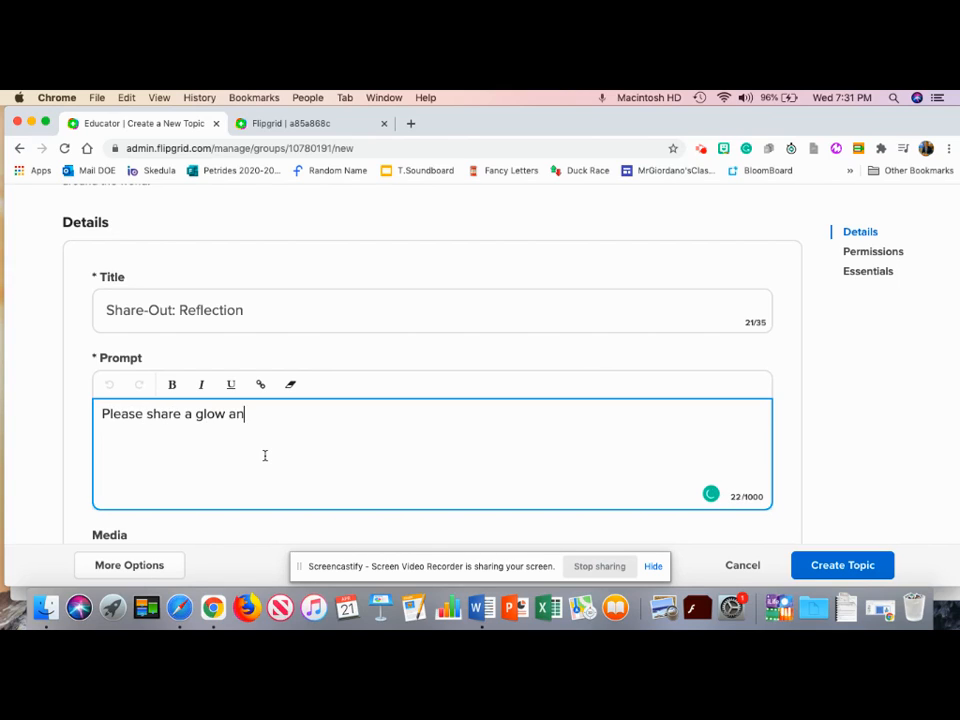
text(d a grow for y)
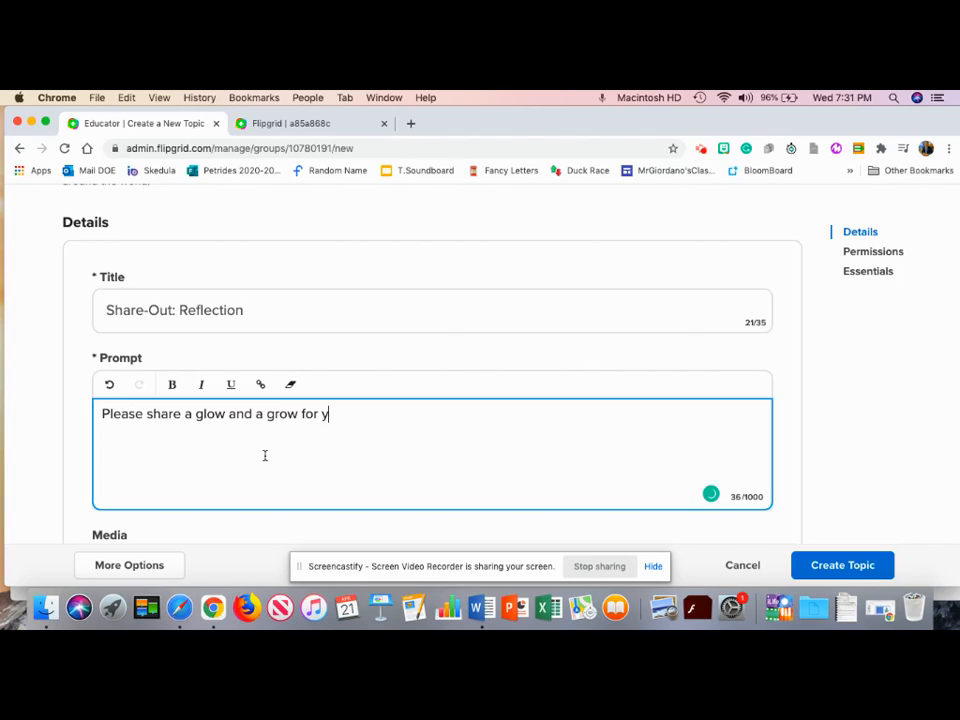
text(our group project.)
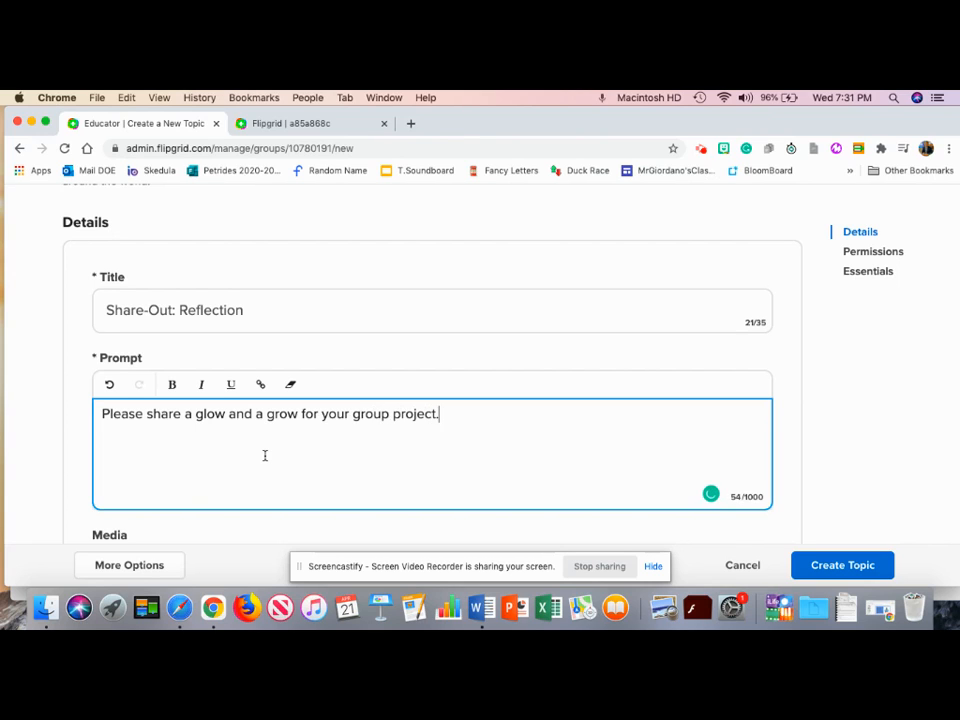
- Add the grinning face emoji as the topic's media resource
scroll(192, 495, down, 3)
scroll(192, 498, down, 2)
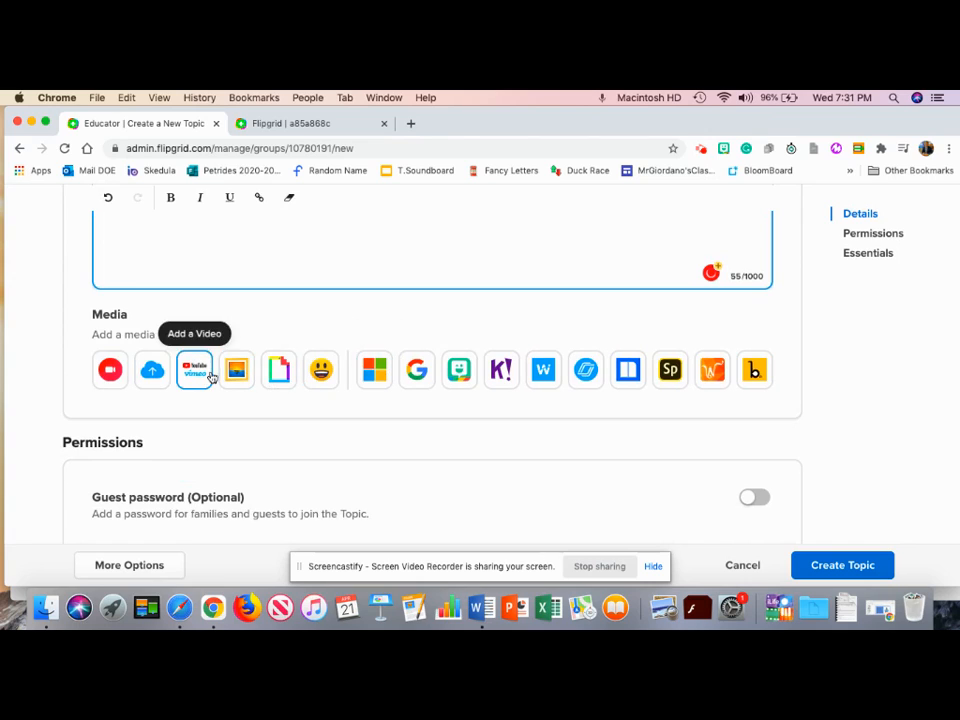
scroll(135, 410, up, 3)
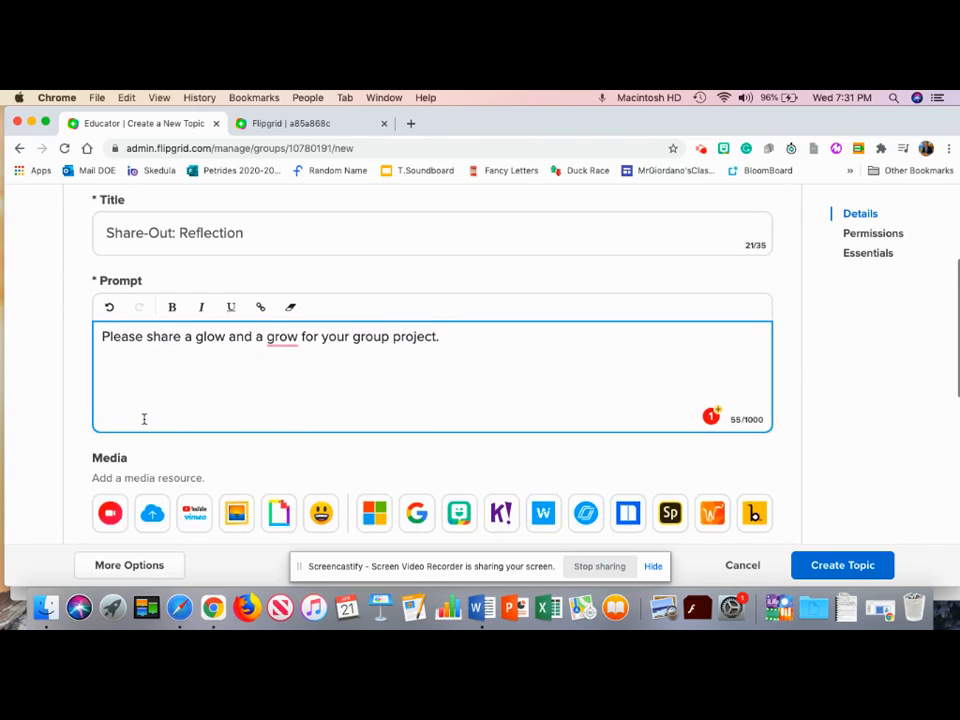
scroll(147, 404, down, 1)
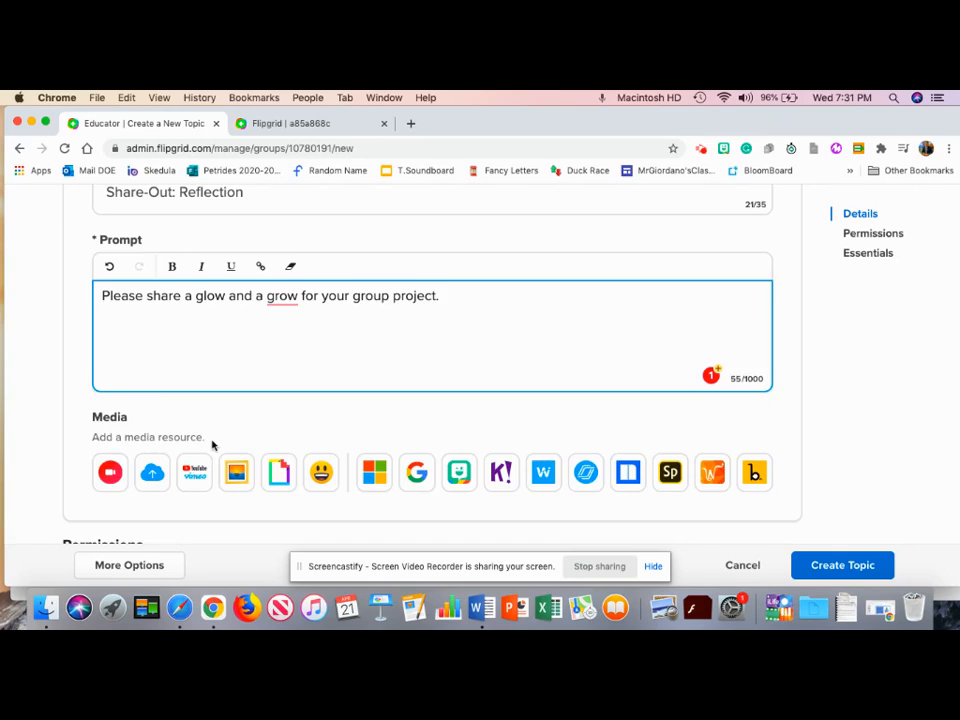
scroll(212, 400, up, 2)
scroll(243, 431, down, 4)
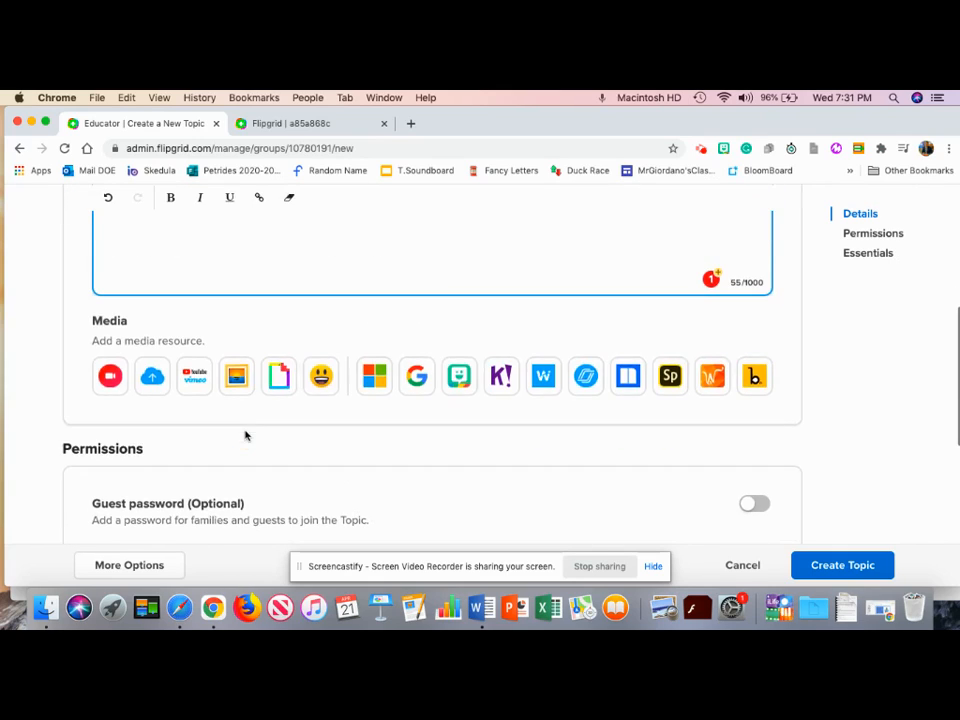
click(322, 378)
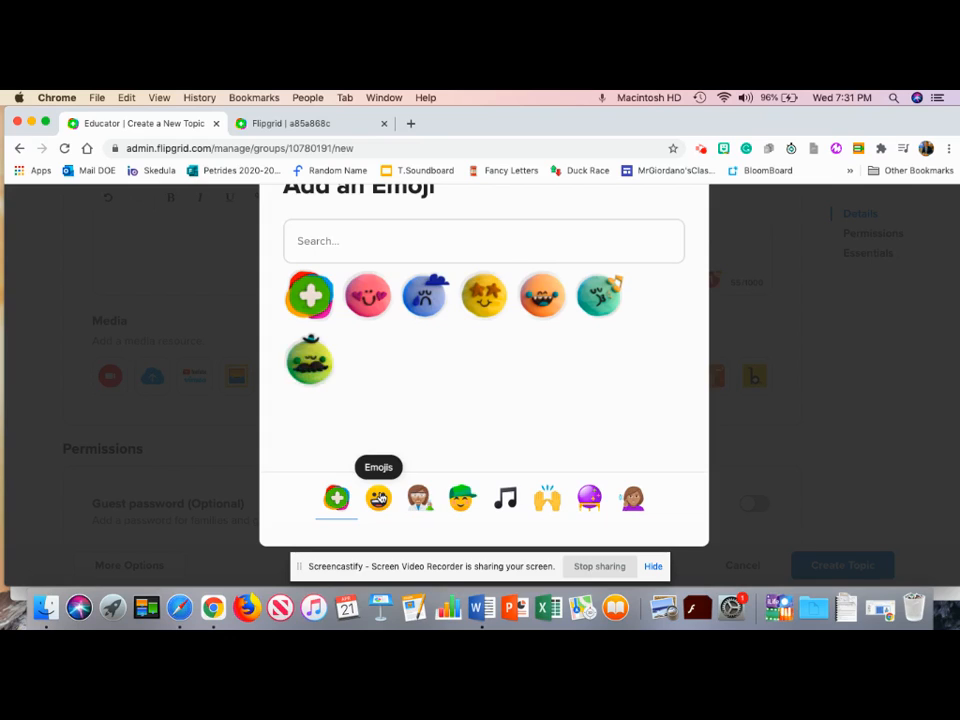
click(379, 497)
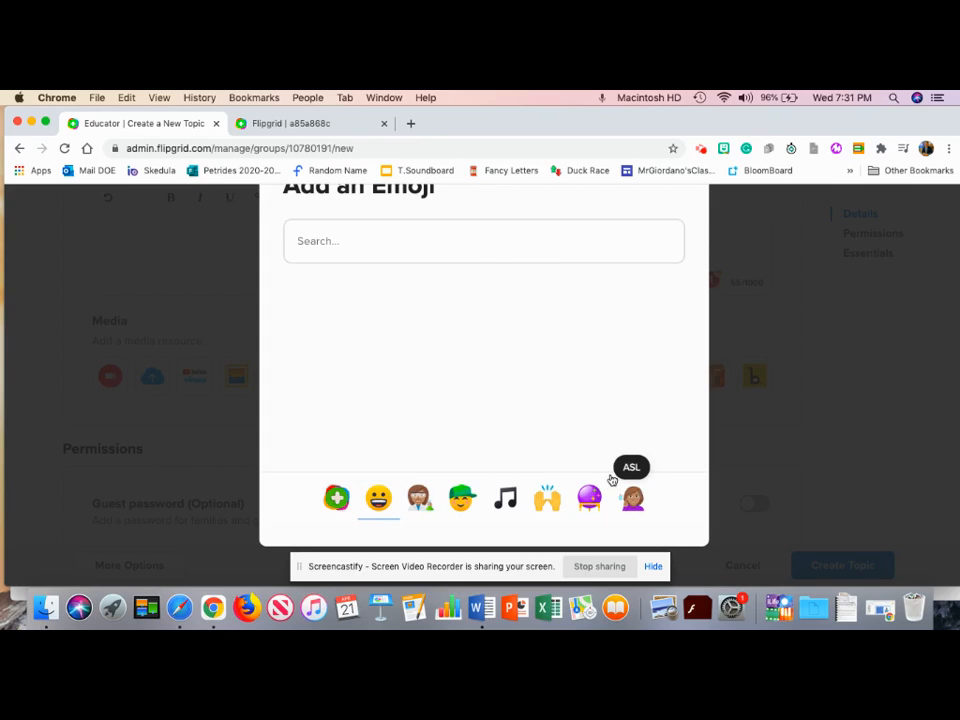
scroll(452, 420, up, 2)
scroll(395, 510, down, 1)
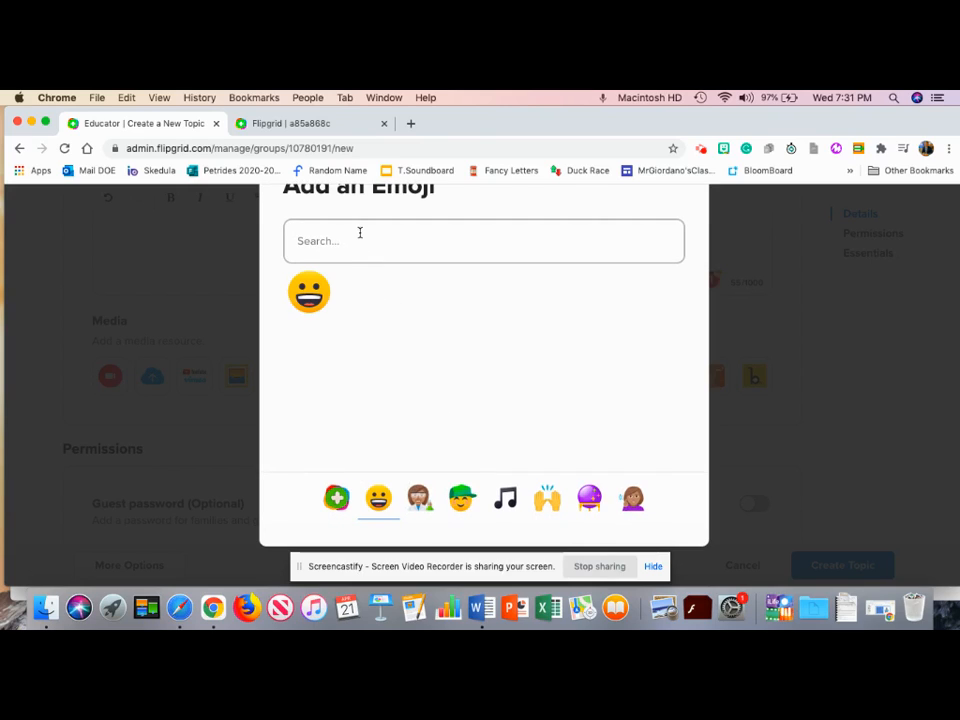
click(321, 305)
scroll(371, 369, up, 5)
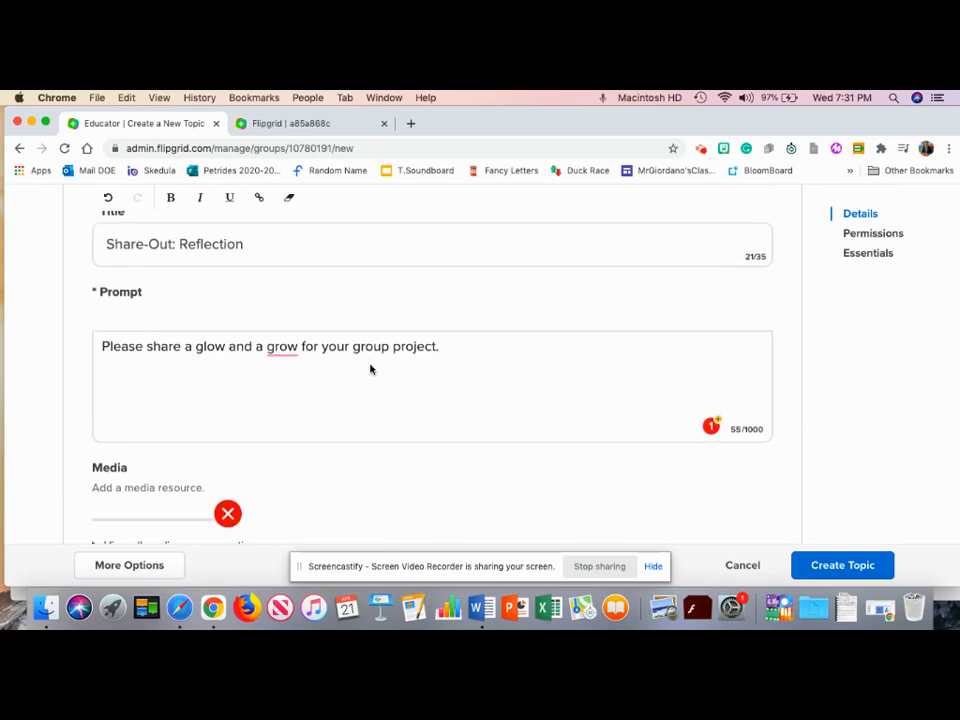
scroll(370, 369, down, 5)
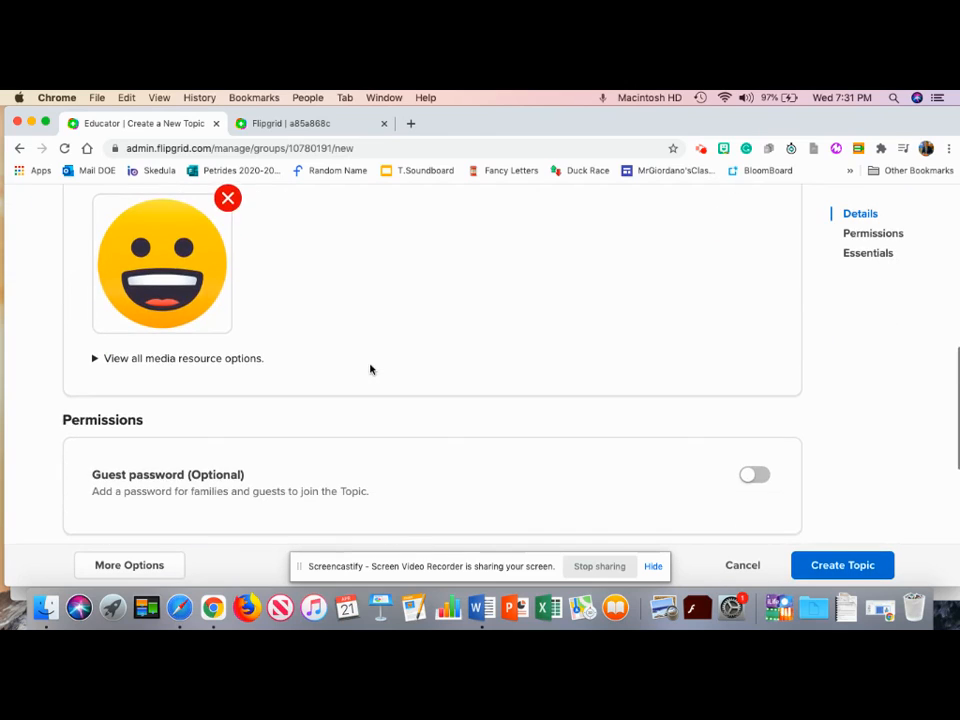
- Turn on Topic Moderation for the new topic, leaving the optional guest password off
scroll(185, 292, down, 5)
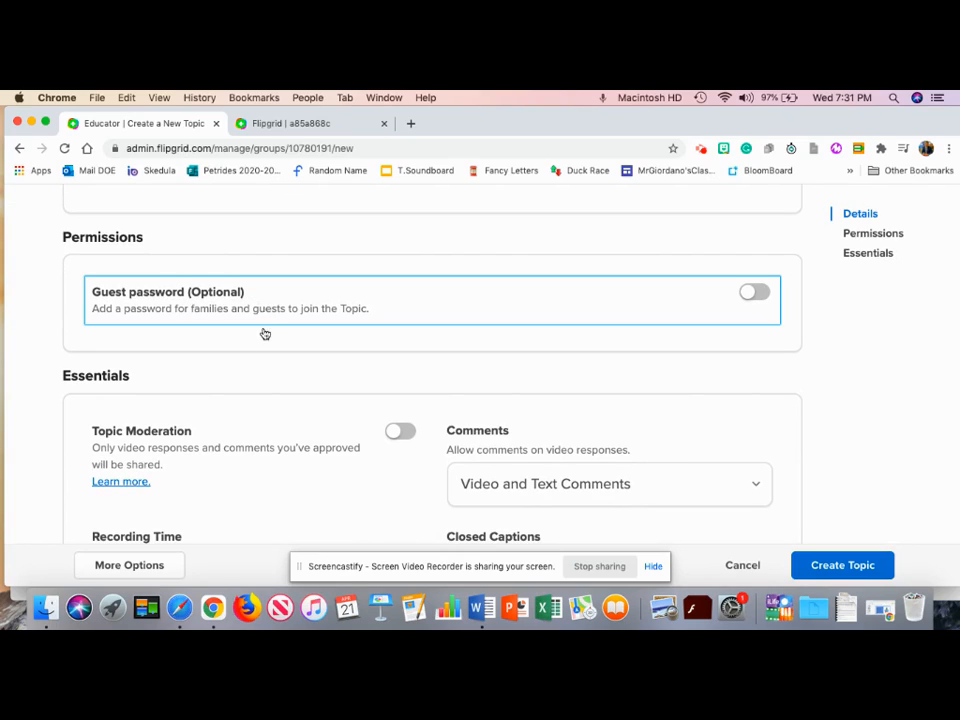
scroll(255, 386, down, 5)
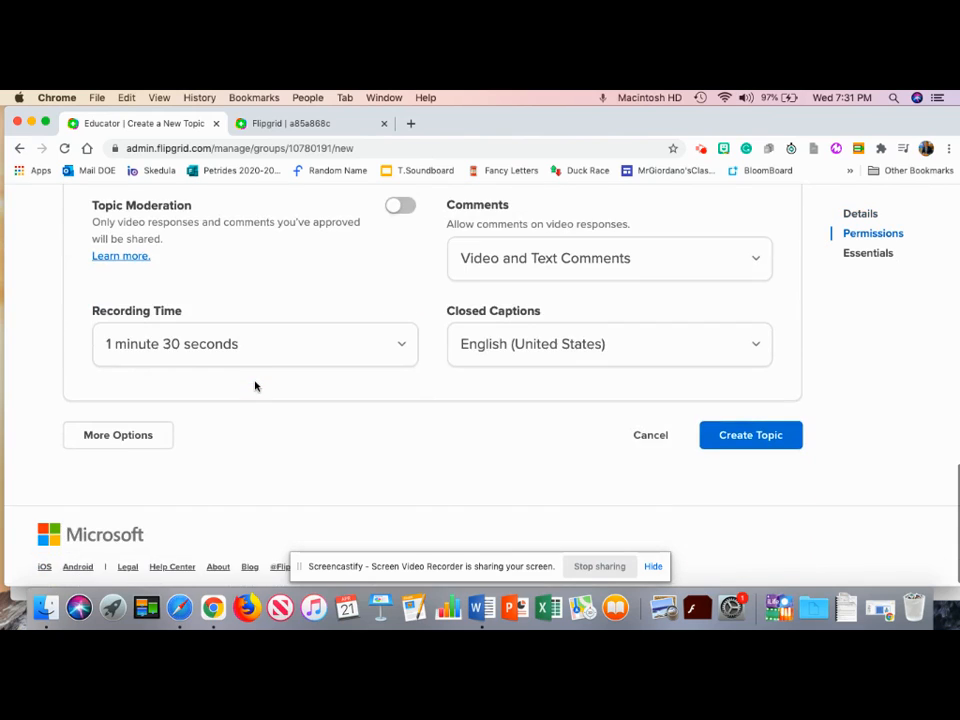
scroll(255, 386, up, 4)
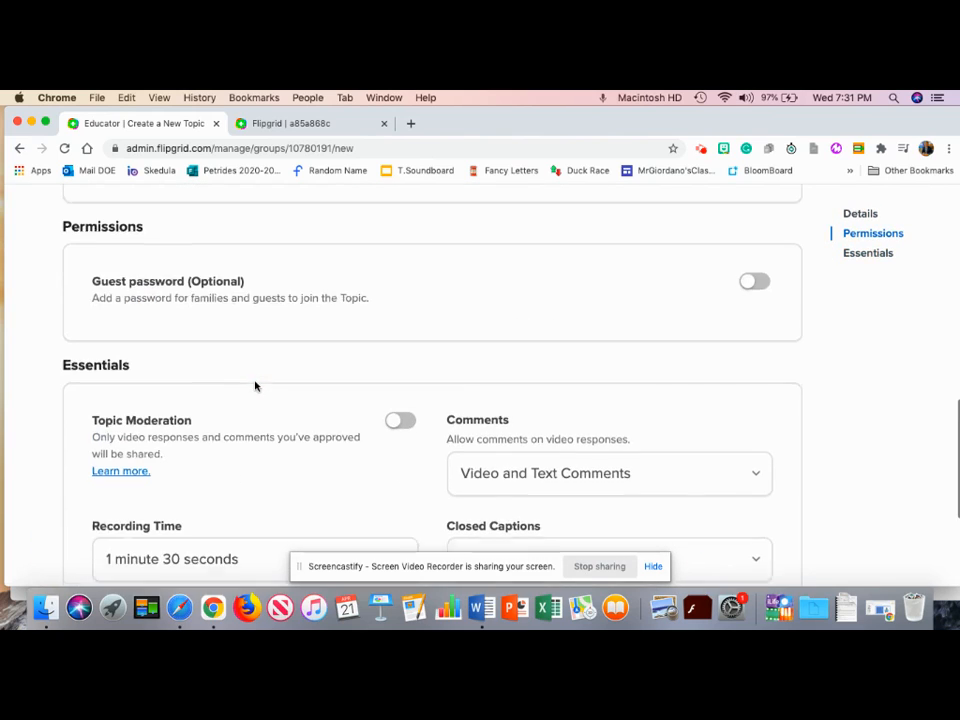
scroll(255, 386, up, 2)
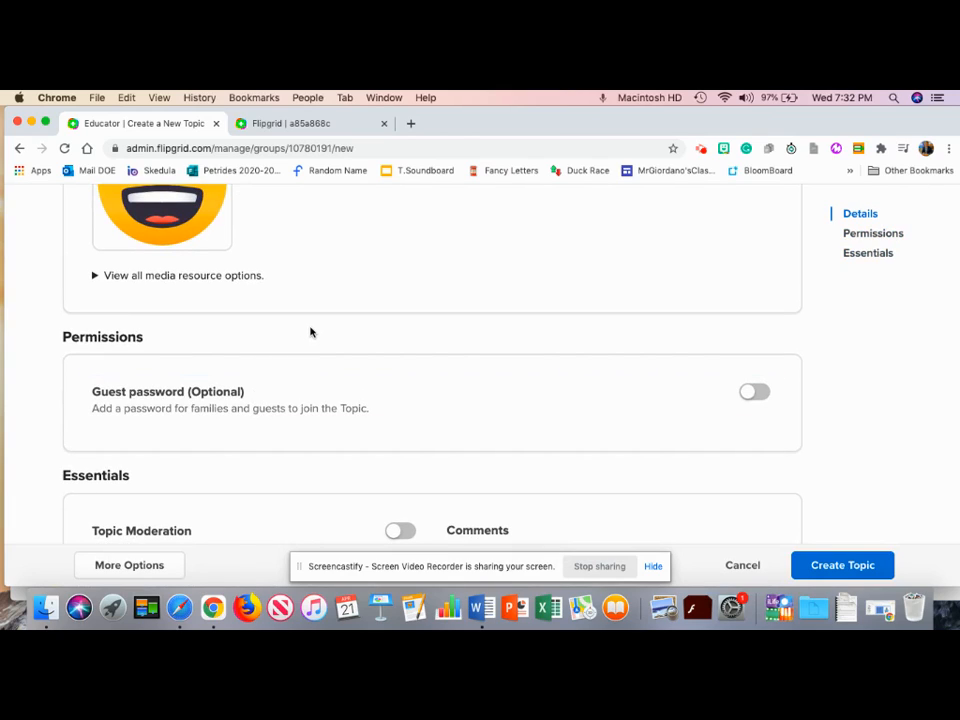
scroll(349, 324, down, 3)
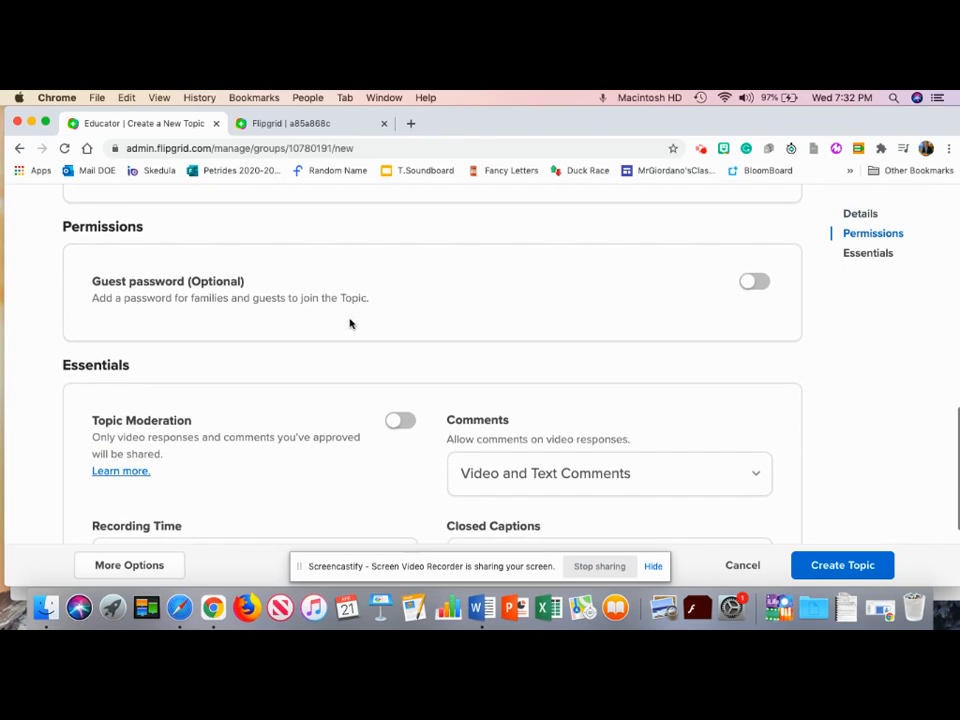
scroll(349, 324, down, 1)
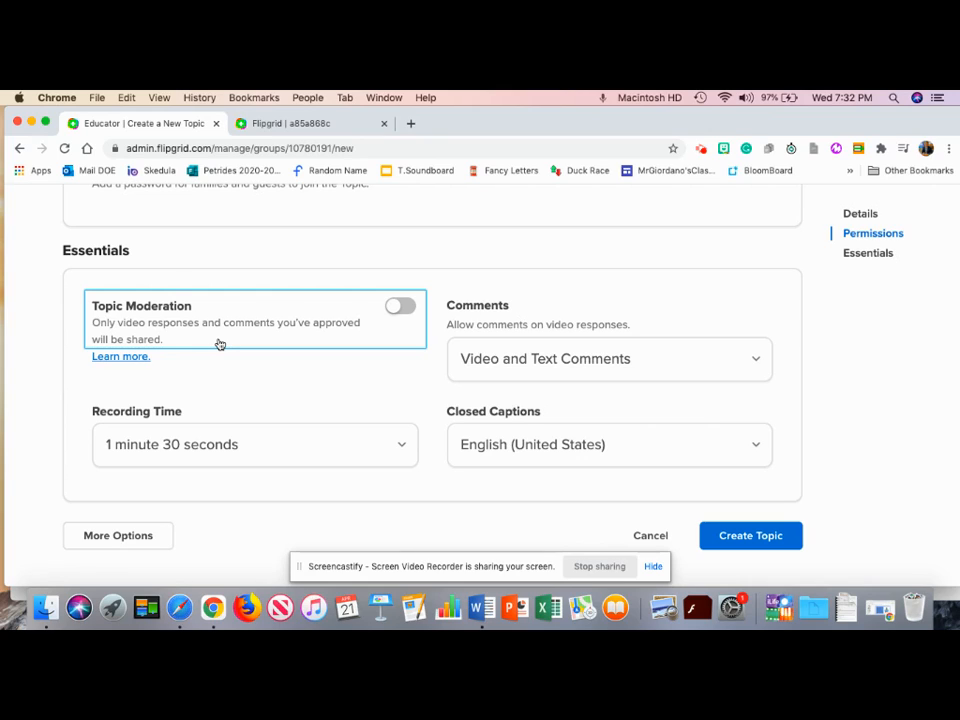
click(398, 307)
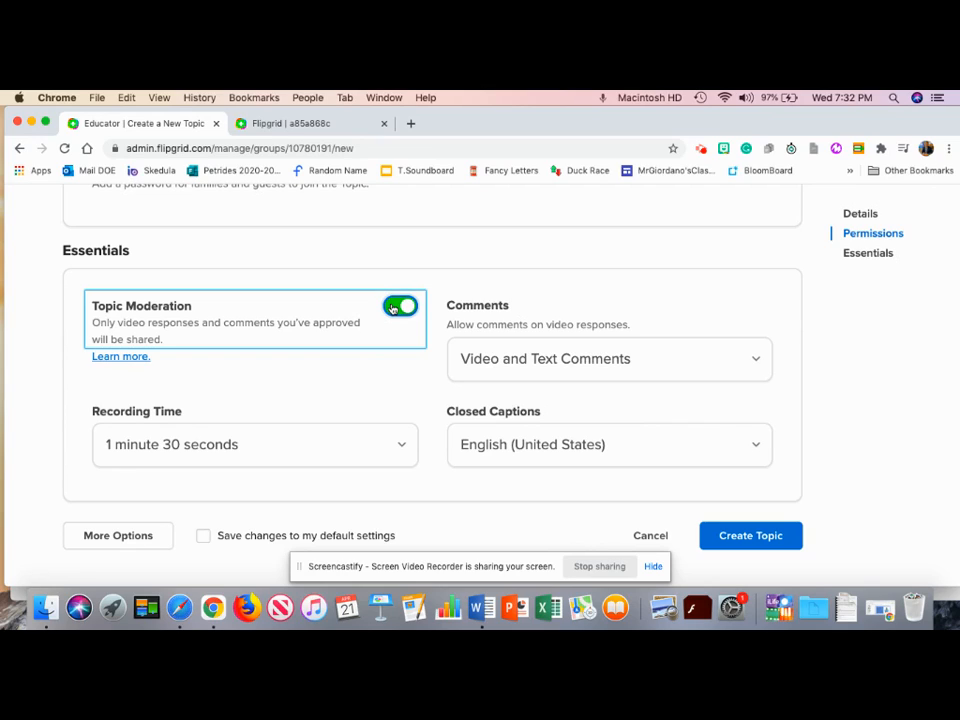
- Keep video and text comments allowed for the topic and set its recording time to 10 minutes
scroll(426, 326, down, 2)
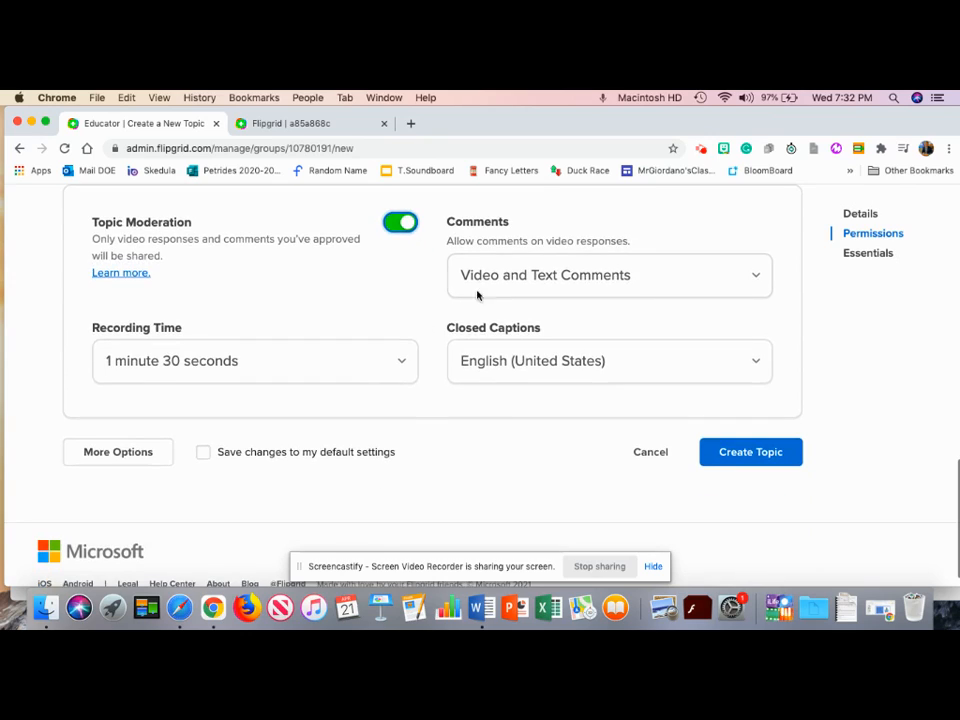
click(524, 274)
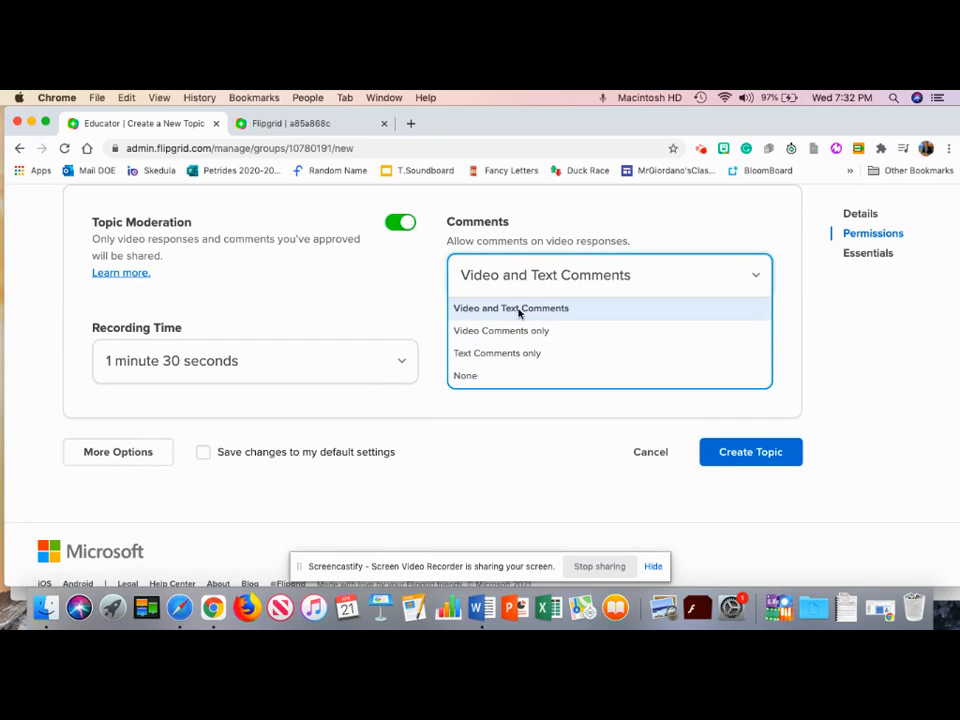
click(415, 284)
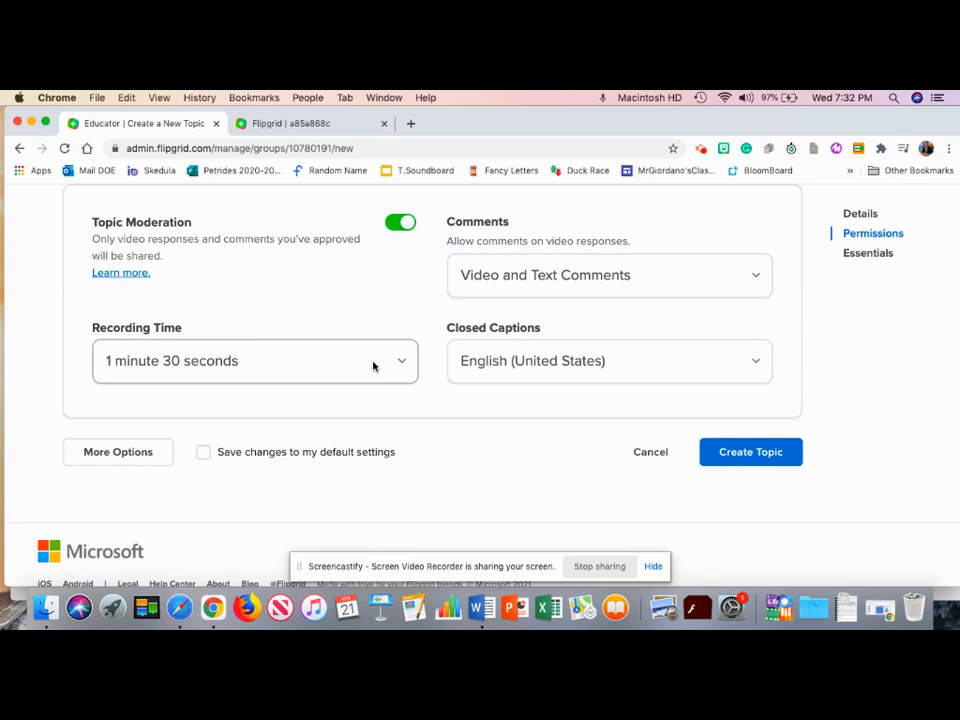
click(373, 366)
scroll(362, 424, up, 3)
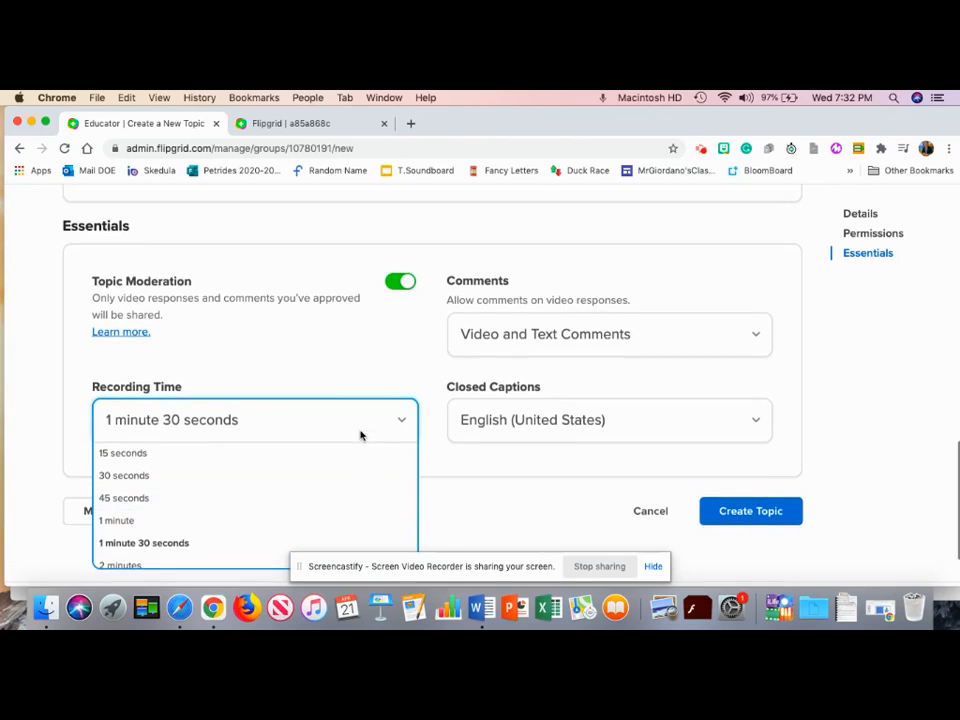
scroll(361, 434, down, 5)
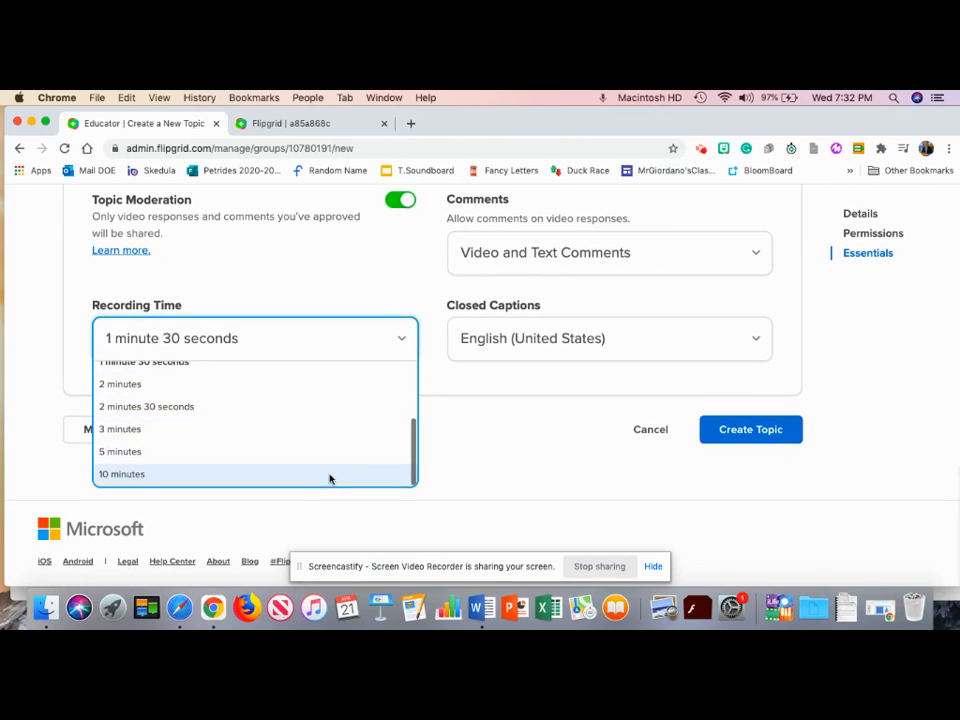
click(304, 476)
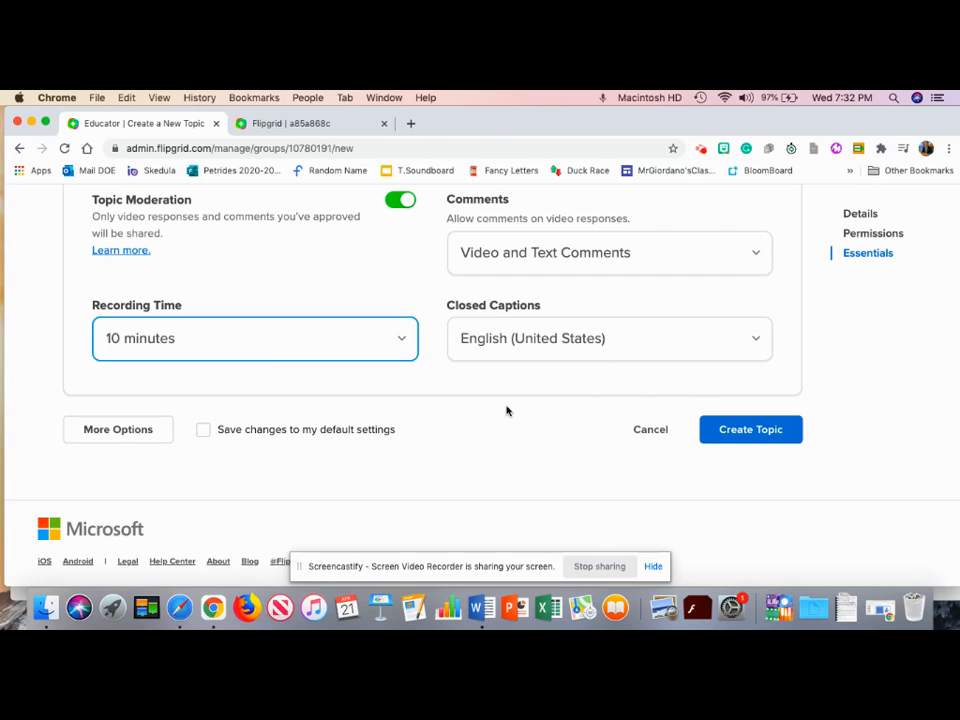
- Keep closed captions in English (United States), create the topic, and close the sharing dialog
scroll(507, 410, up, 1)
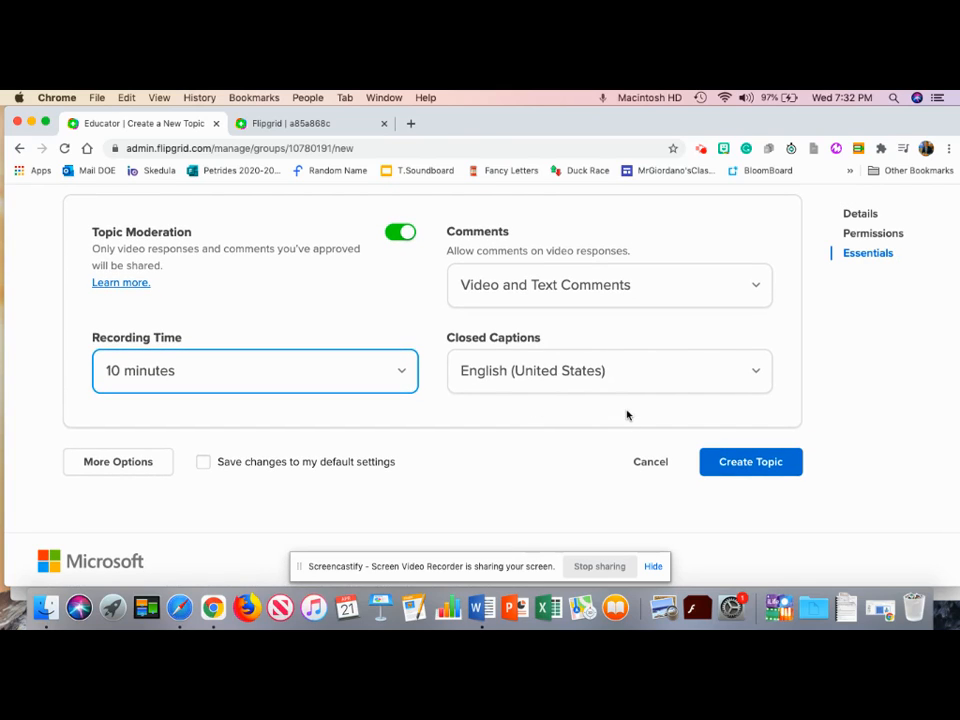
click(673, 386)
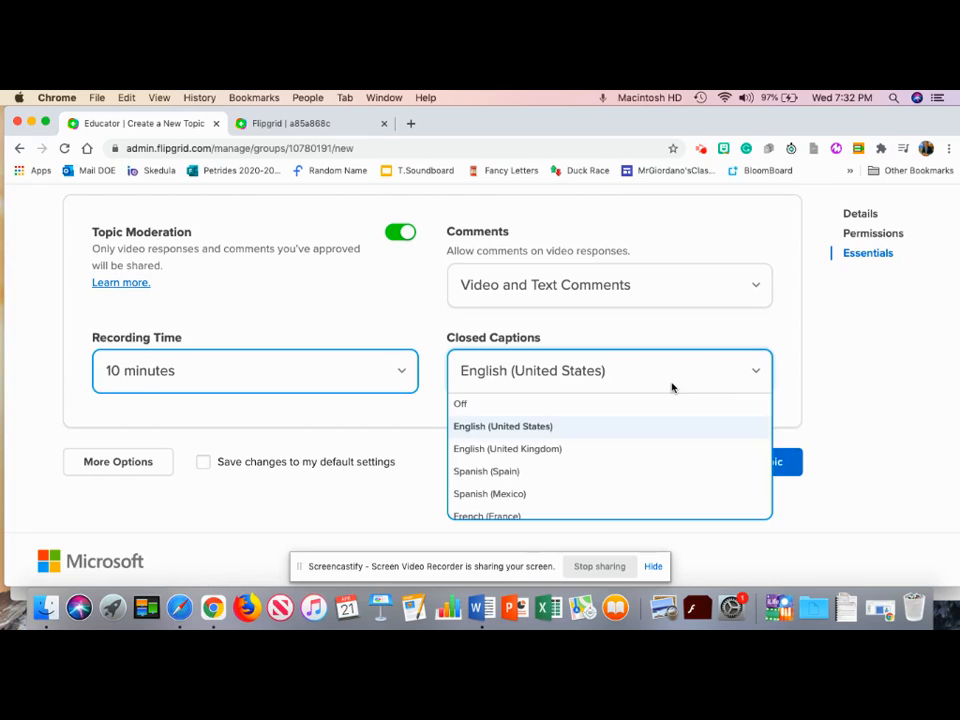
click(790, 399)
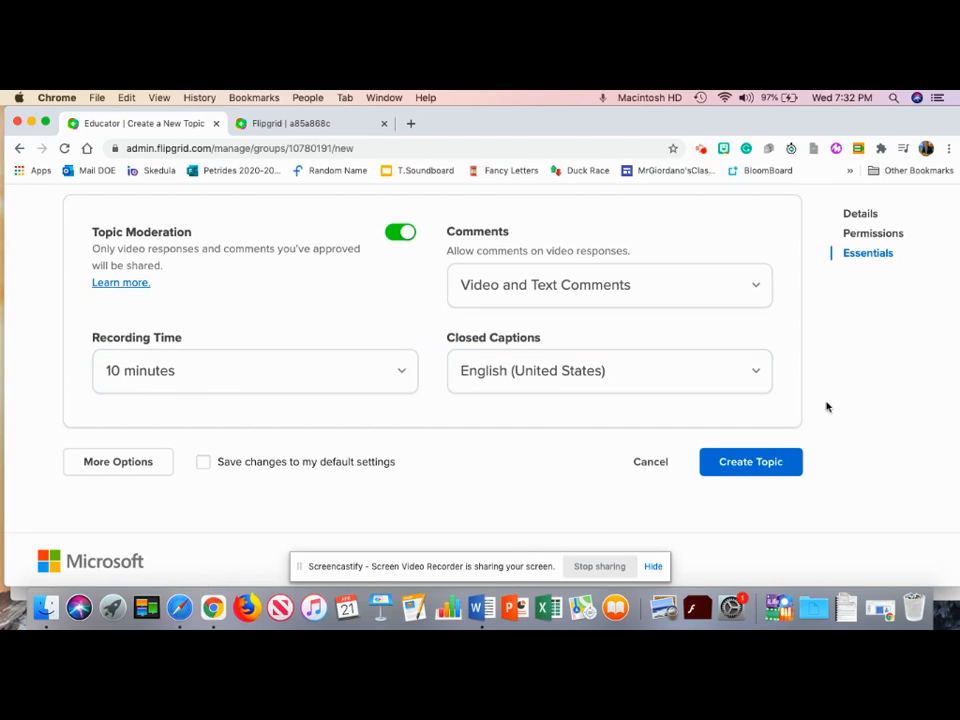
click(749, 466)
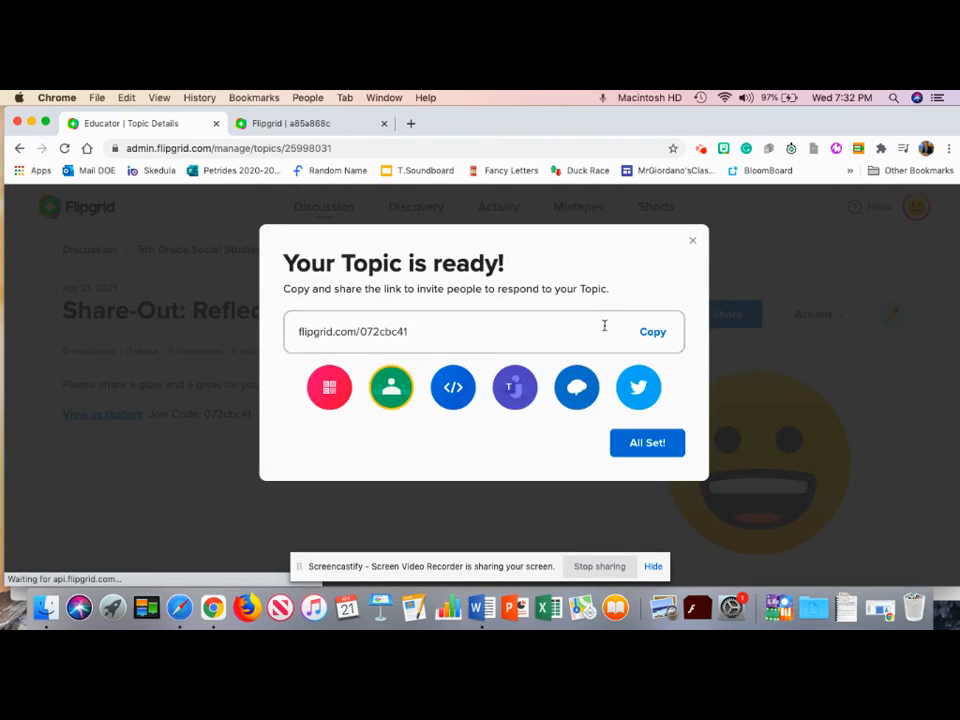
click(589, 329)
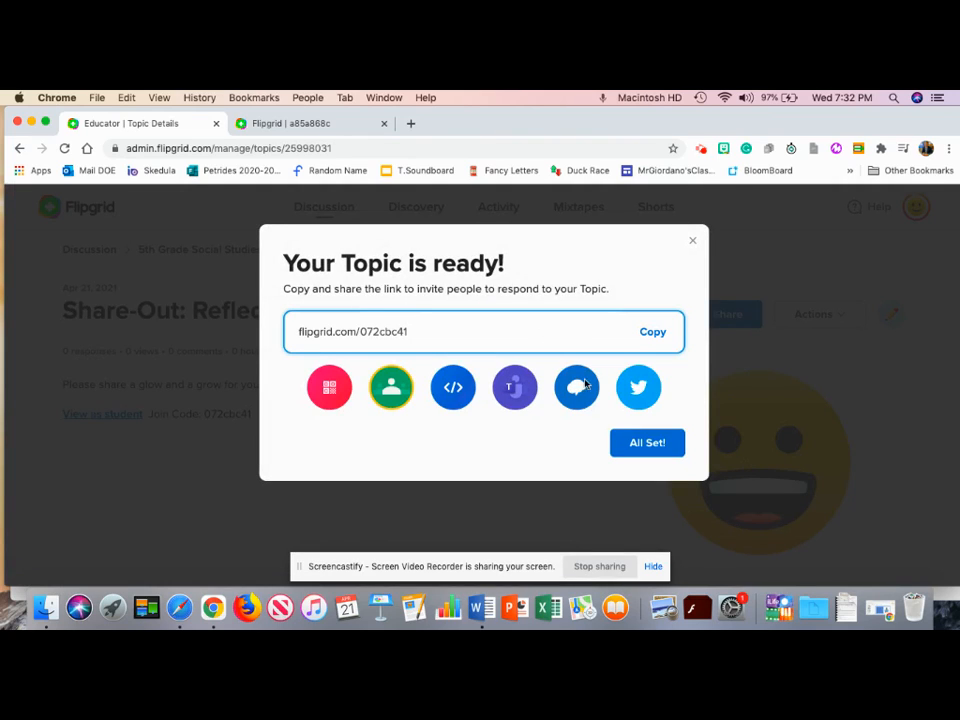
click(645, 442)
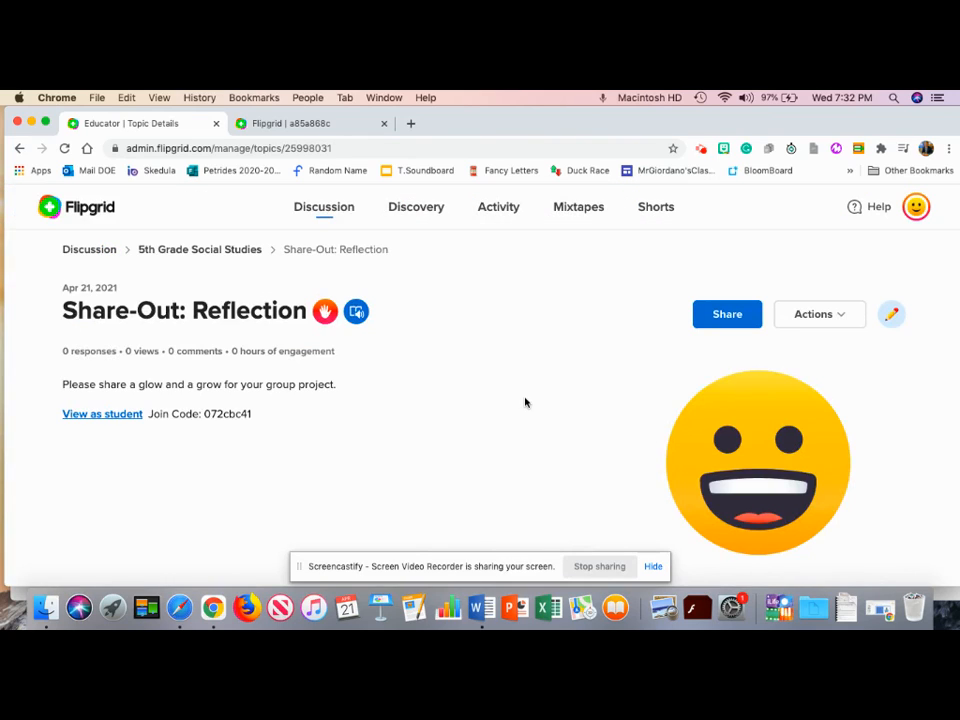
- Open the topic for editing and review its attachment, status, notification and video response settings
click(889, 314)
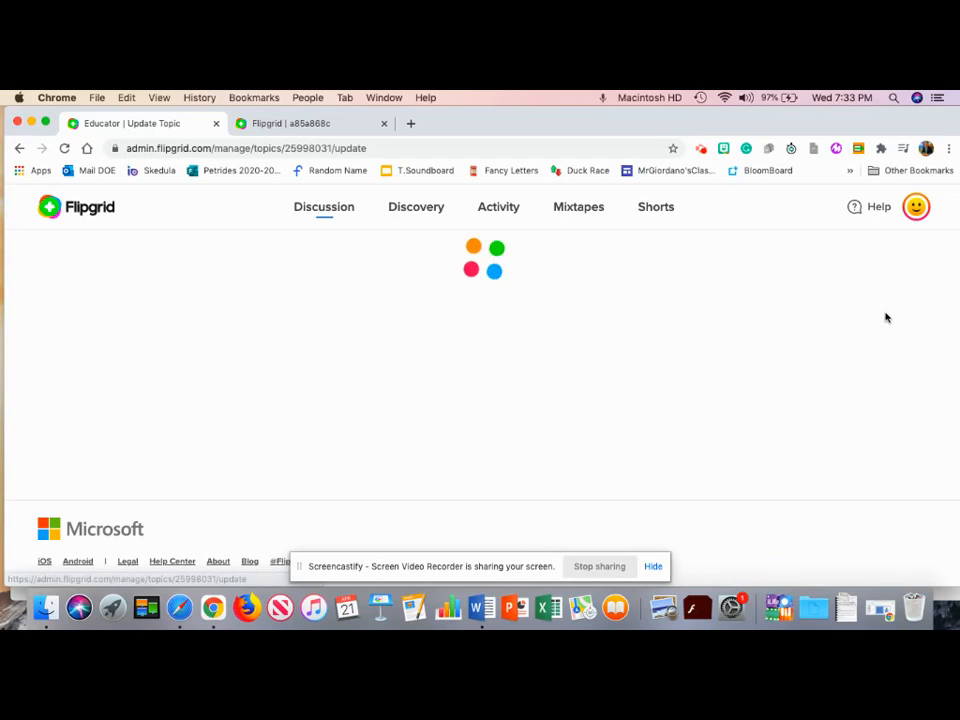
scroll(673, 332, down, 5)
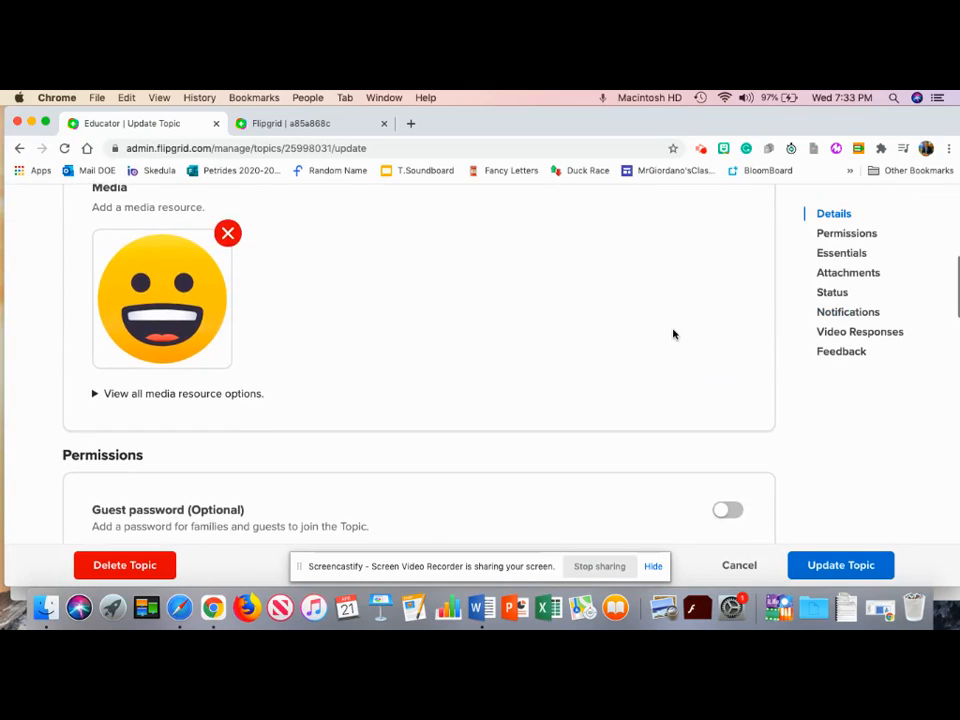
scroll(673, 334, down, 8)
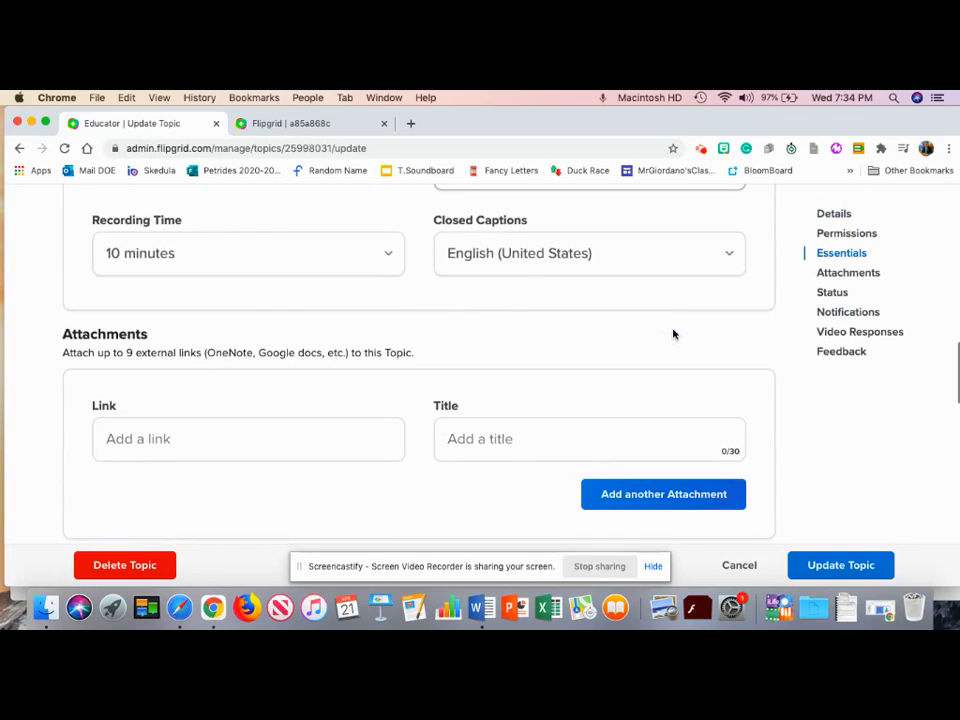
scroll(675, 332, down, 3)
scroll(675, 332, down, 1)
scroll(391, 338, up, 1)
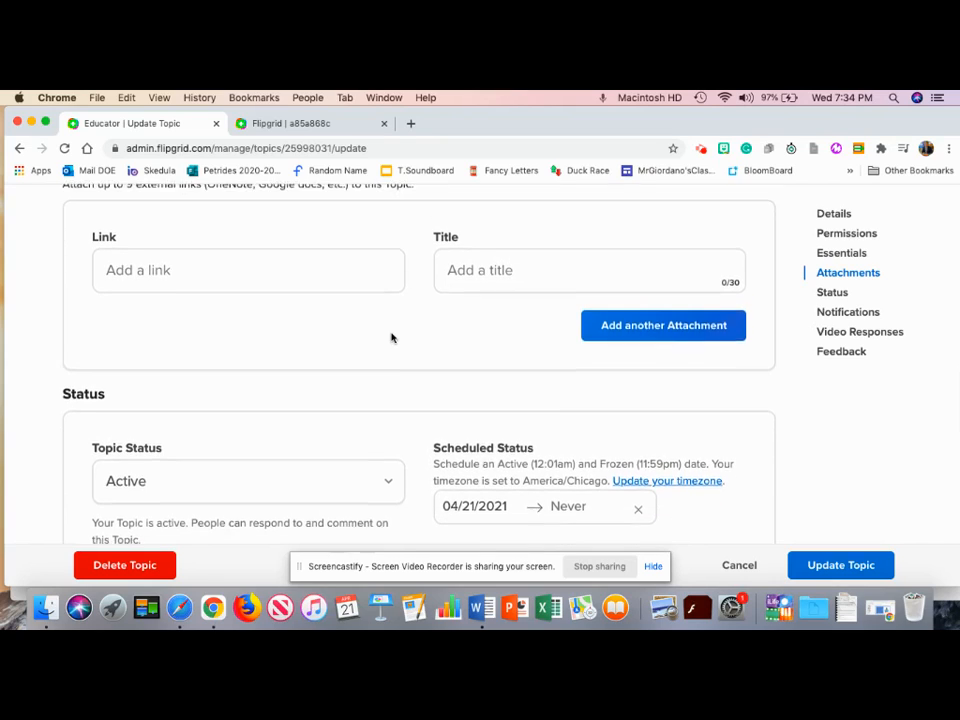
scroll(391, 338, up, 1)
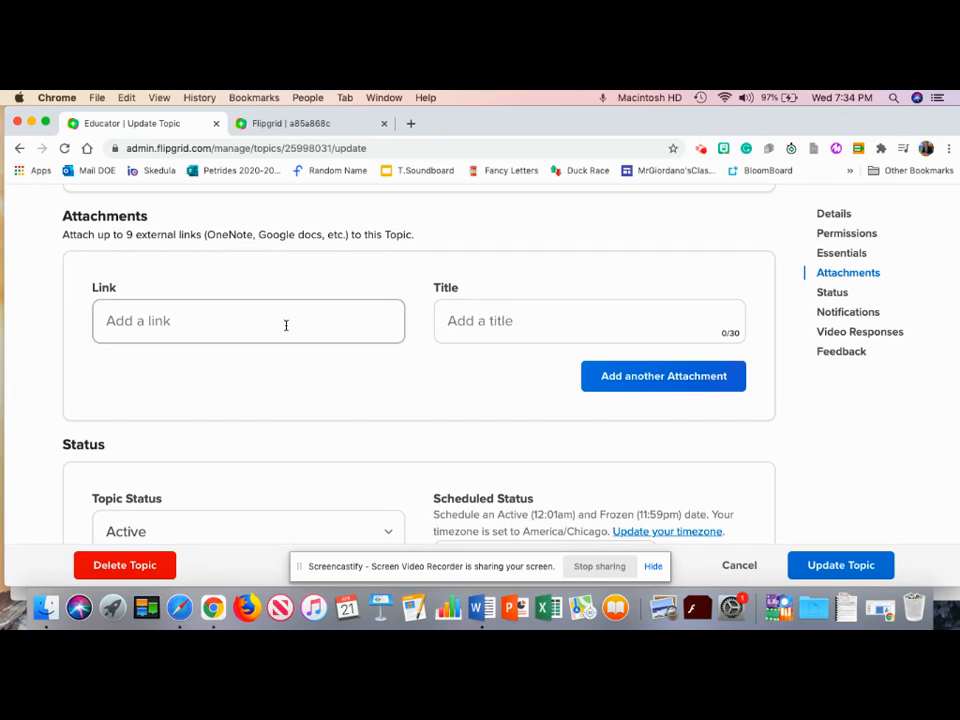
scroll(279, 321, down, 5)
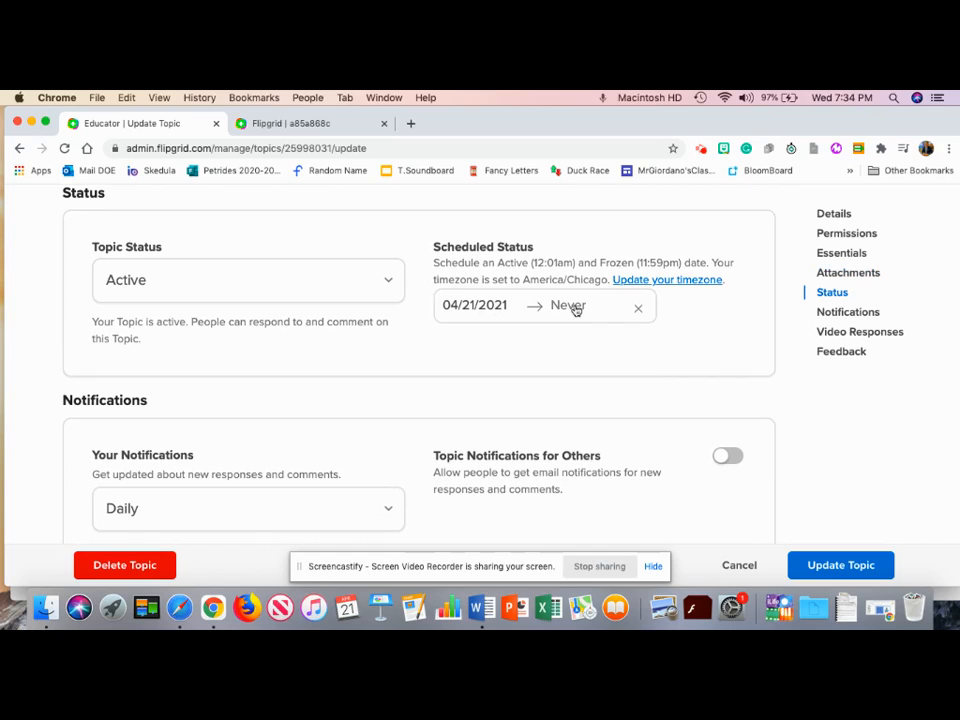
scroll(576, 310, down, 4)
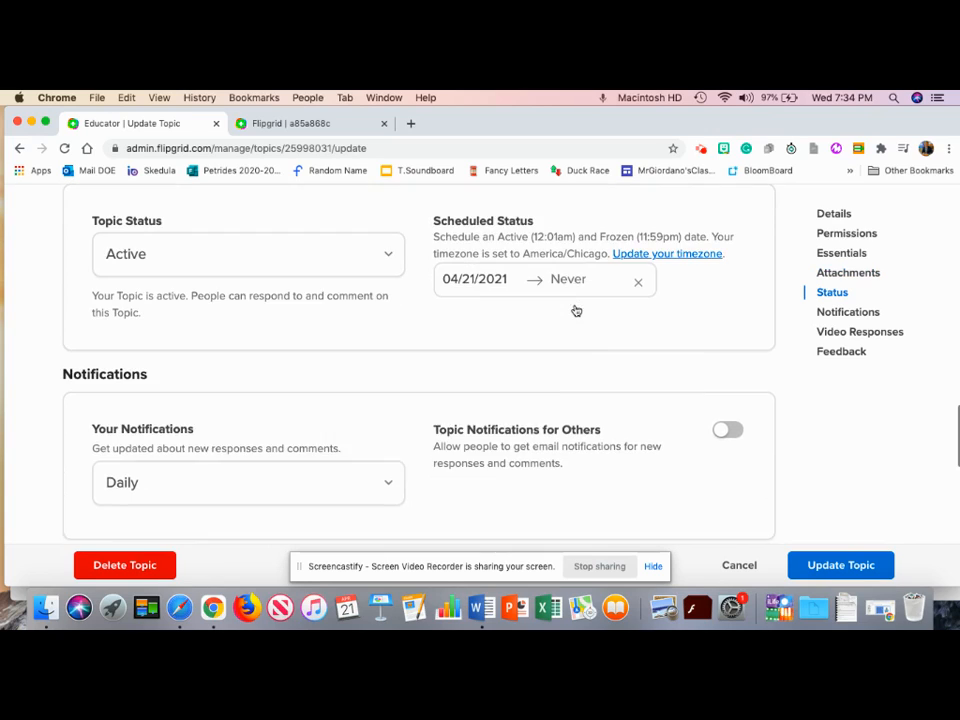
scroll(576, 310, down, 4)
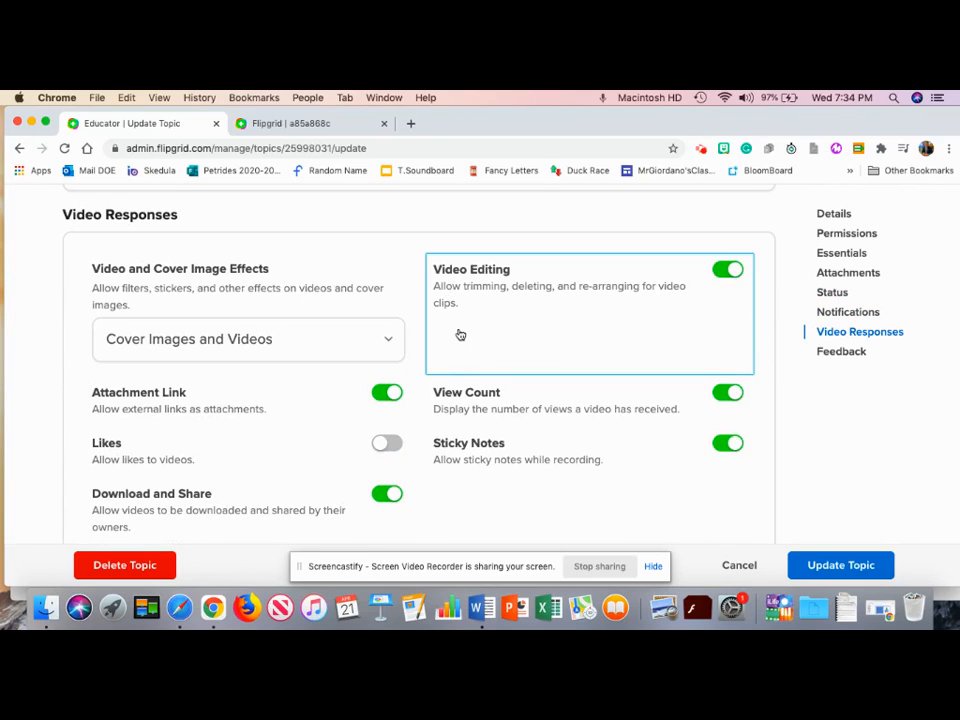
- Turn off Download and Share for the topic's video responses, keep Basic Feedback, and save the updated topic
scroll(458, 334, down, 1)
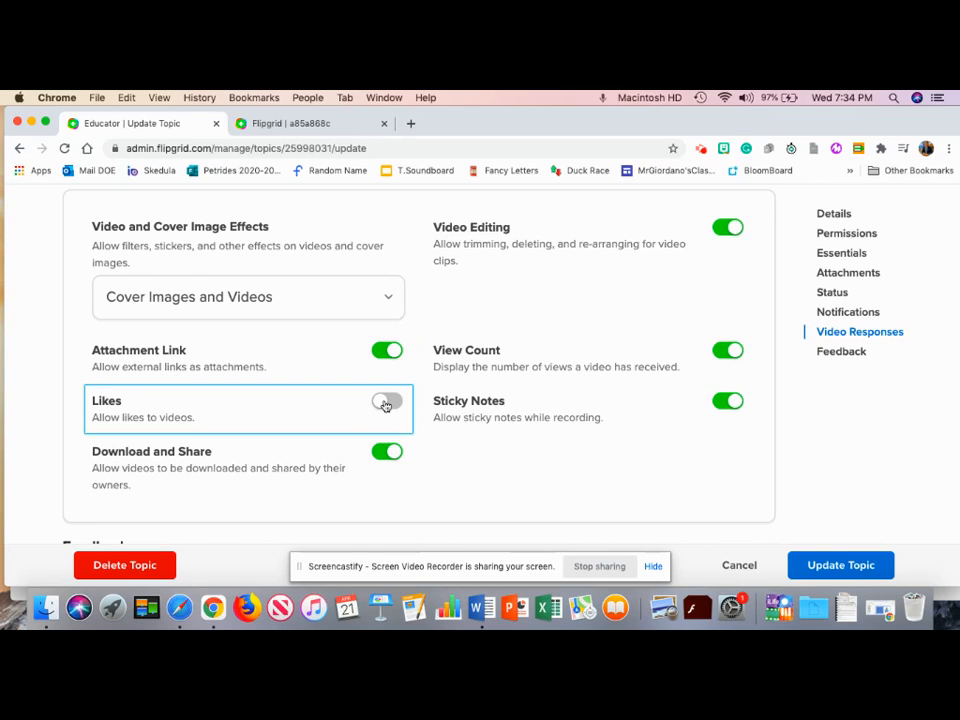
scroll(527, 400, down, 2)
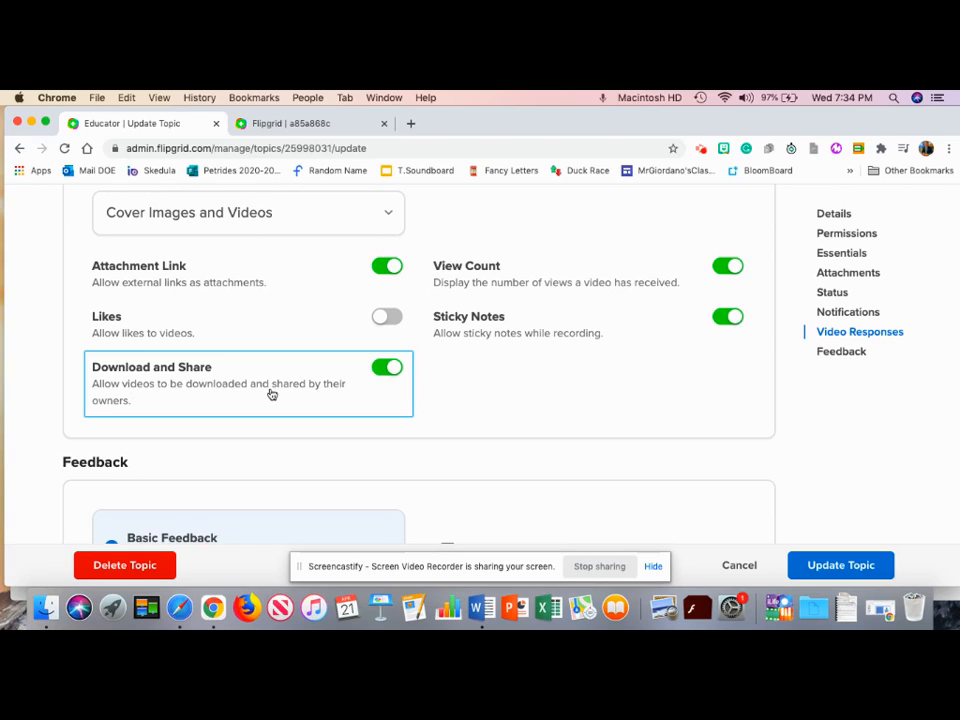
click(388, 368)
scroll(440, 374, down, 5)
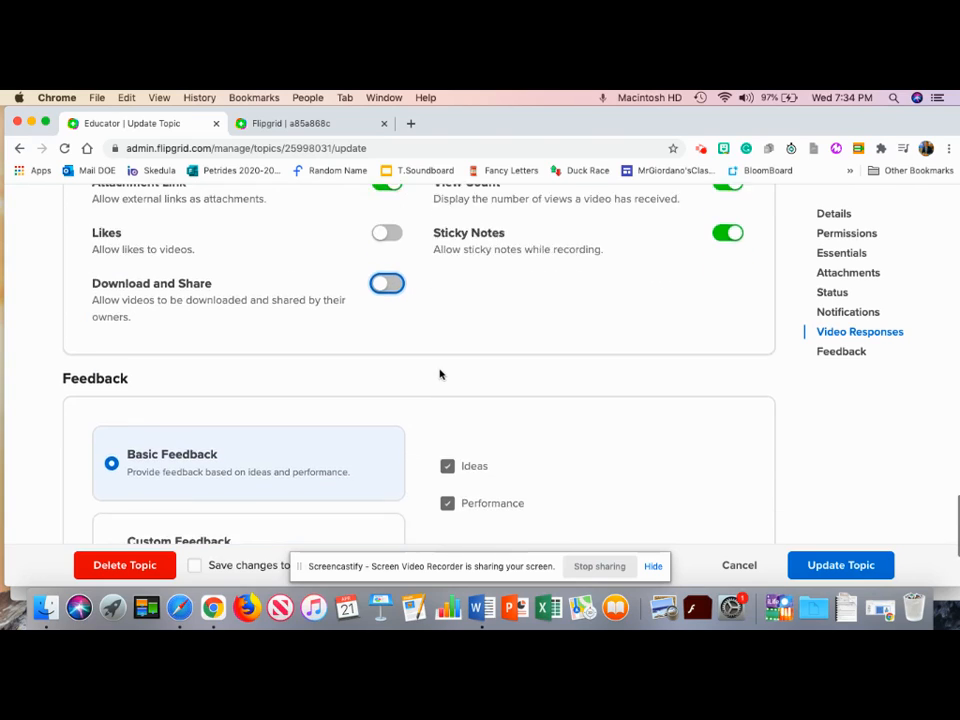
scroll(441, 373, down, 1)
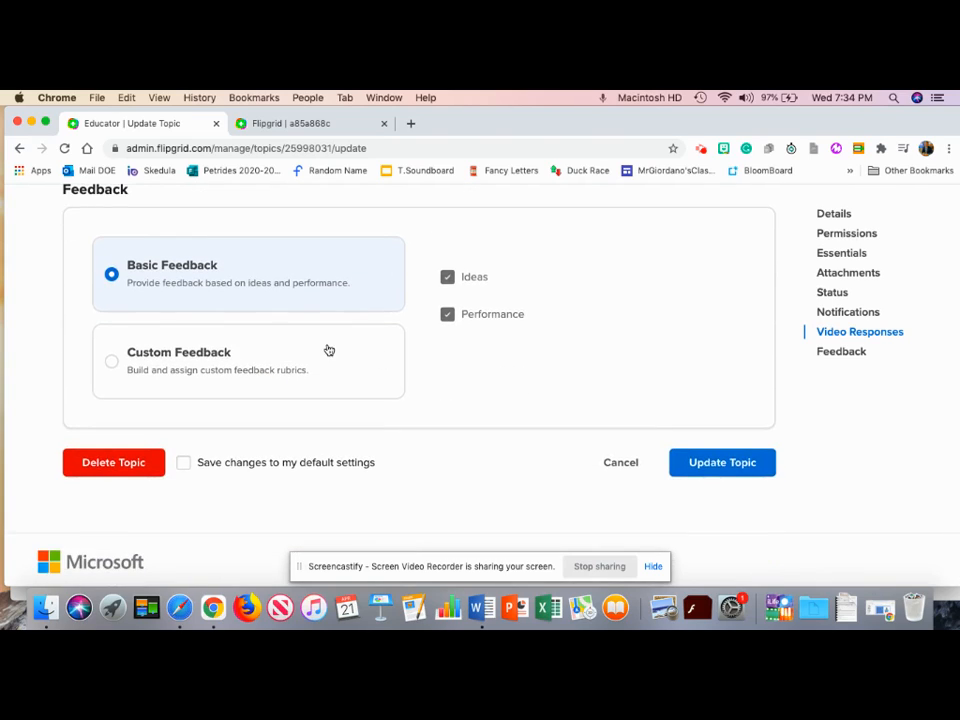
click(700, 466)
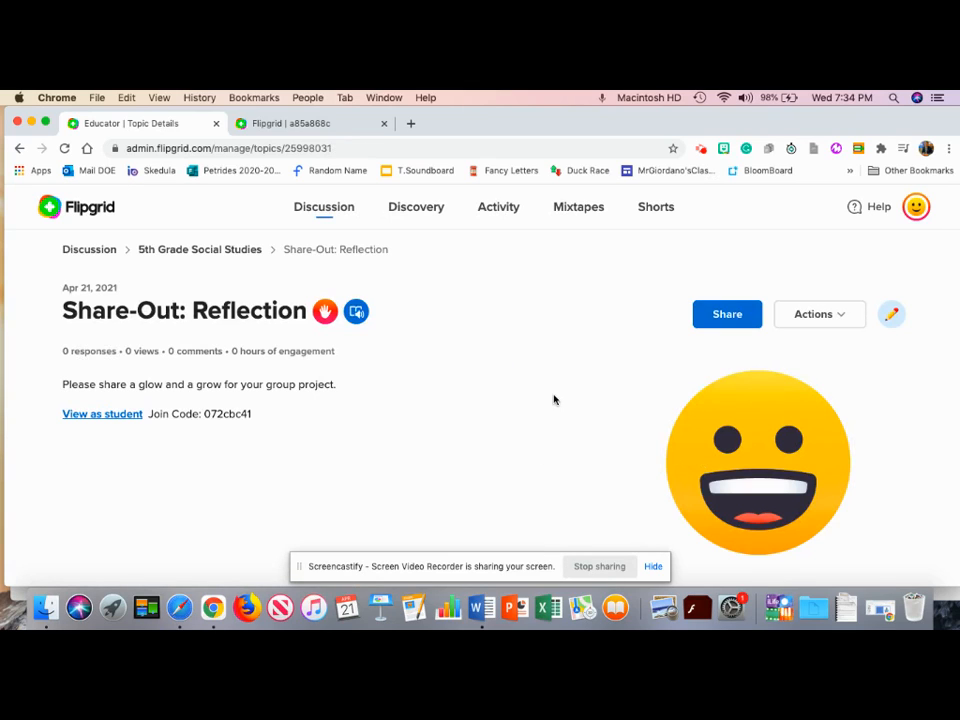
- View the topic as a student and join it with the schools.nyc.gov Google account
scroll(395, 427, down, 2)
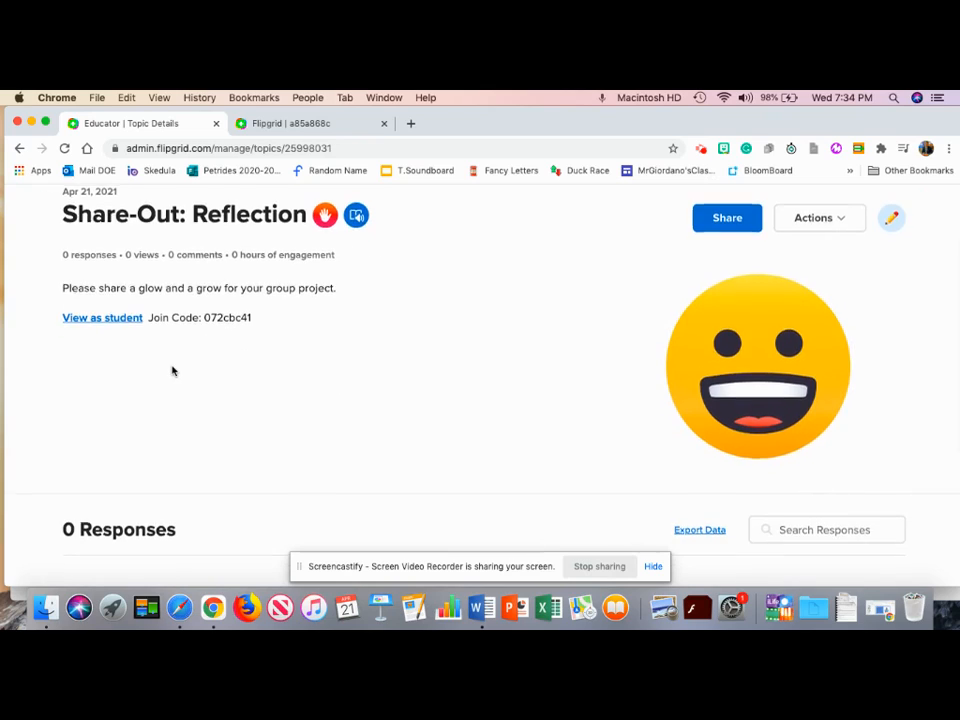
scroll(150, 370, up, 1)
click(104, 366)
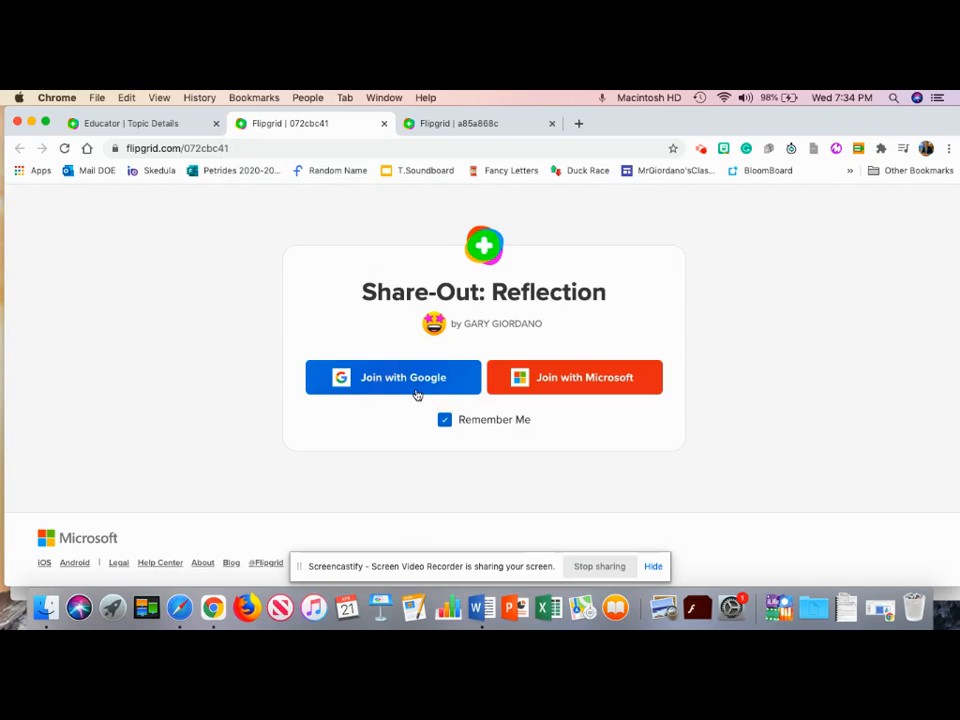
click(407, 374)
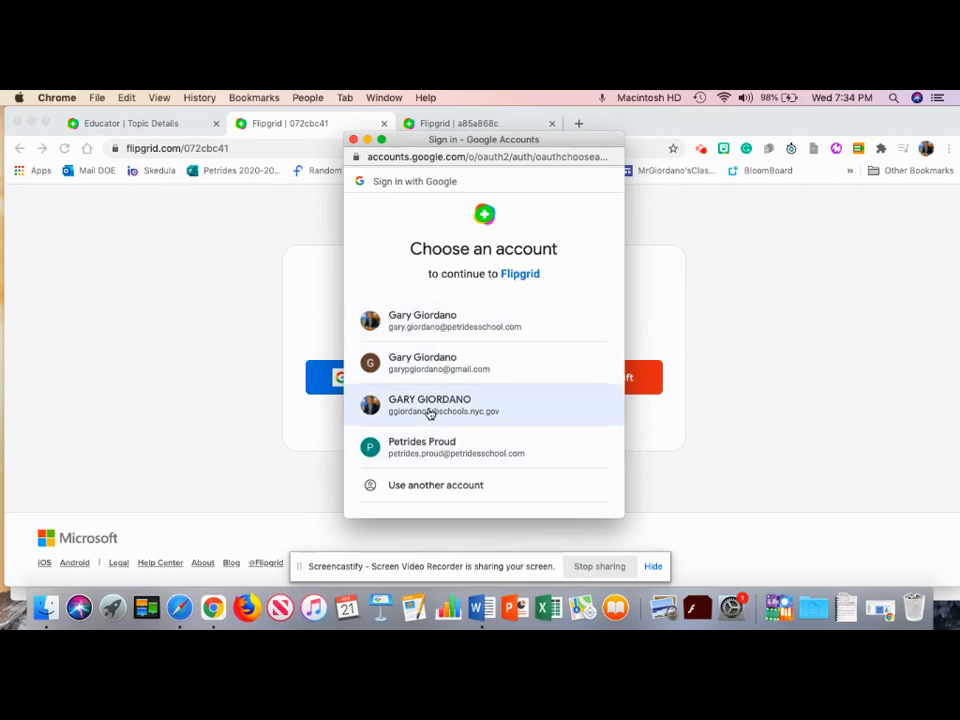
click(430, 410)
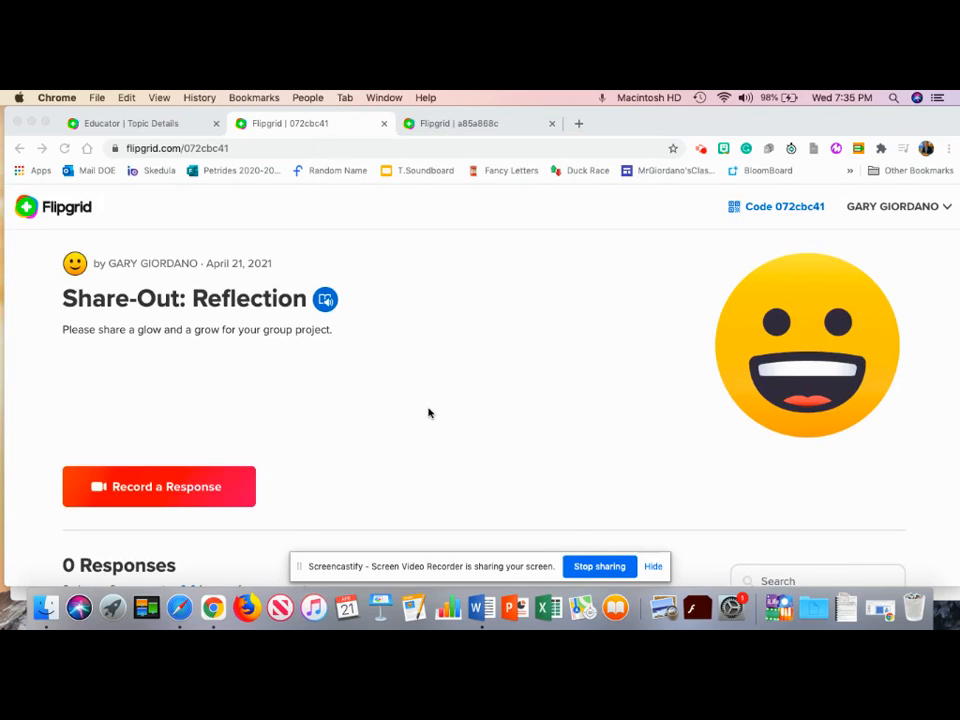
- Look over the topic's student page, start recording a response, and open the recorder's screen recording option
scroll(428, 412, down, 1)
scroll(428, 412, down, 4)
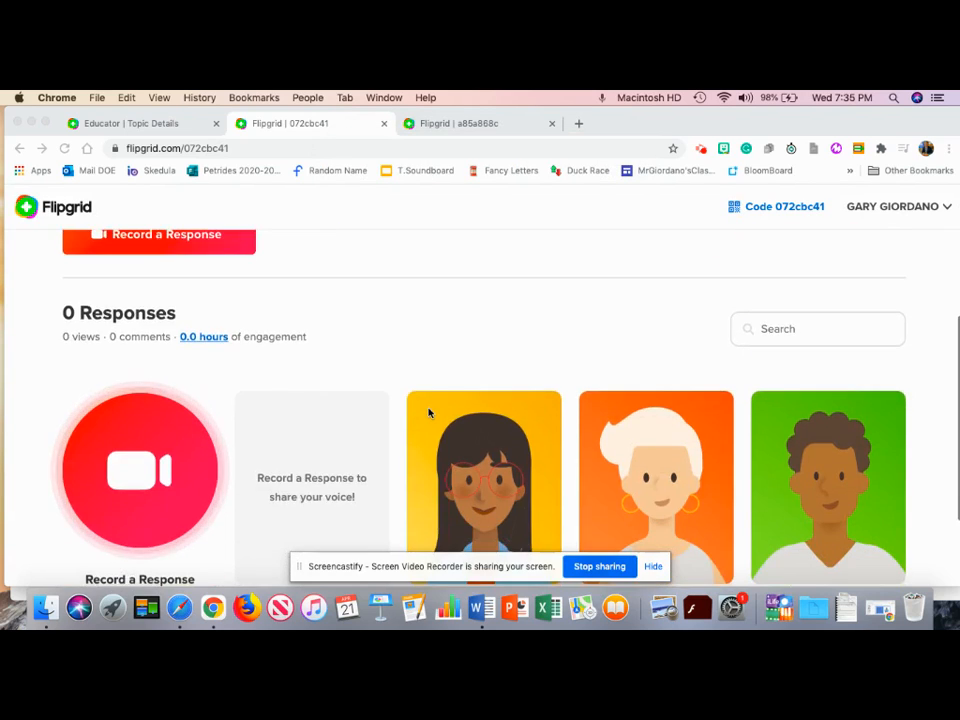
scroll(428, 412, down, 2)
scroll(428, 412, up, 6)
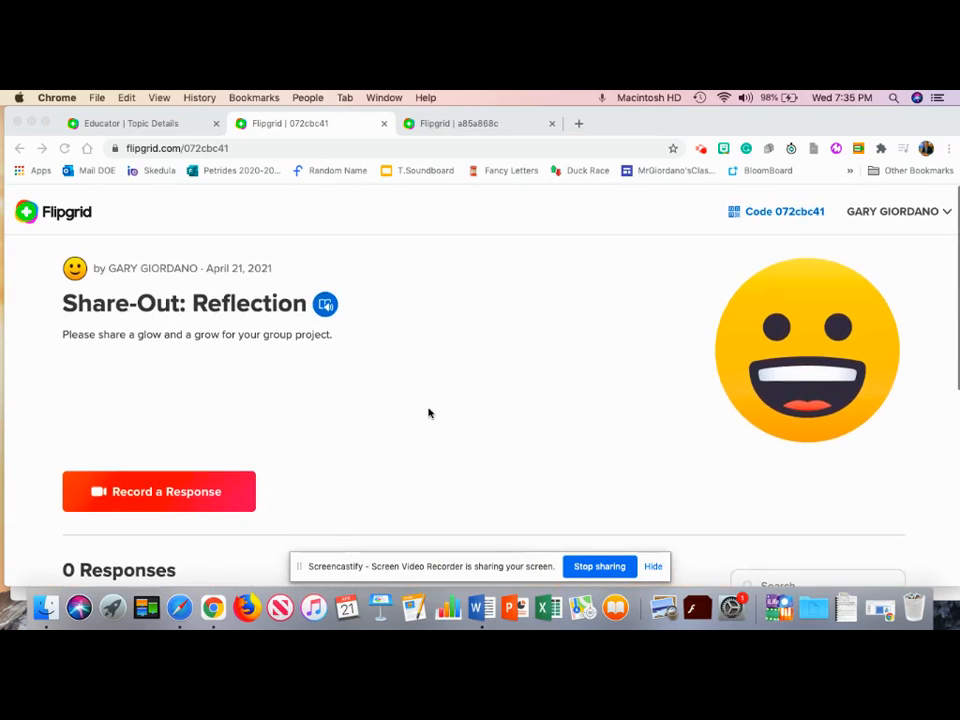
scroll(322, 350, down, 7)
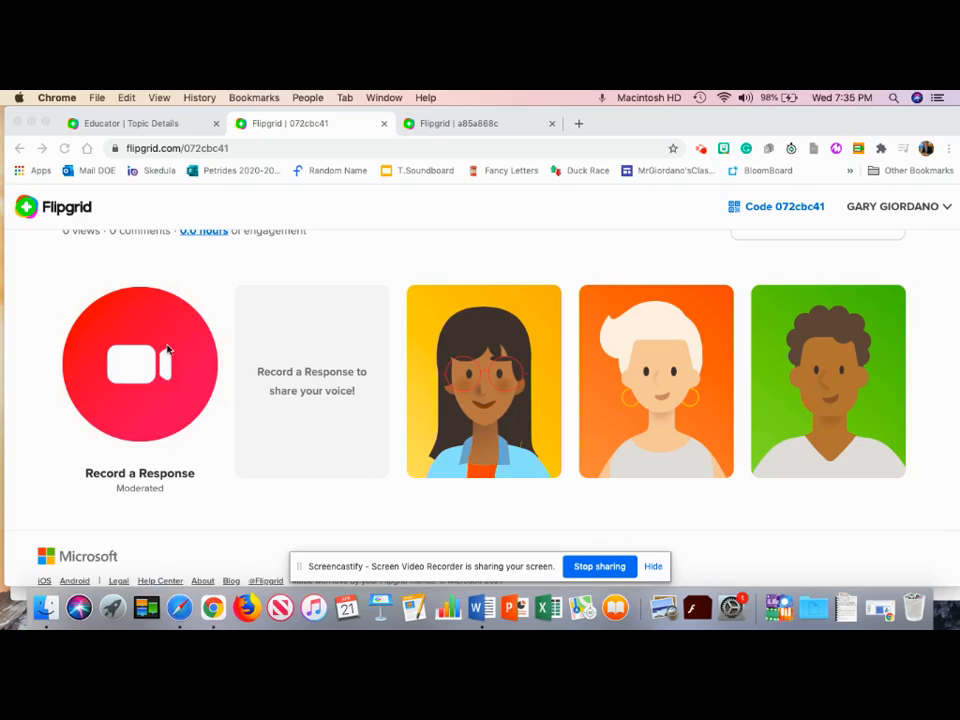
click(167, 349)
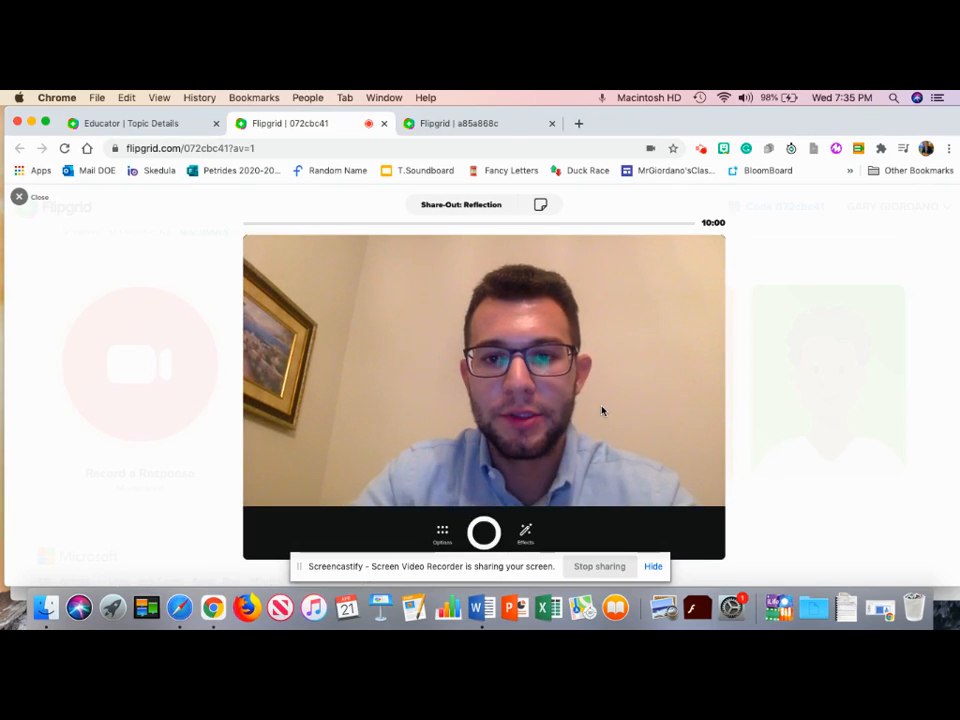
click(442, 537)
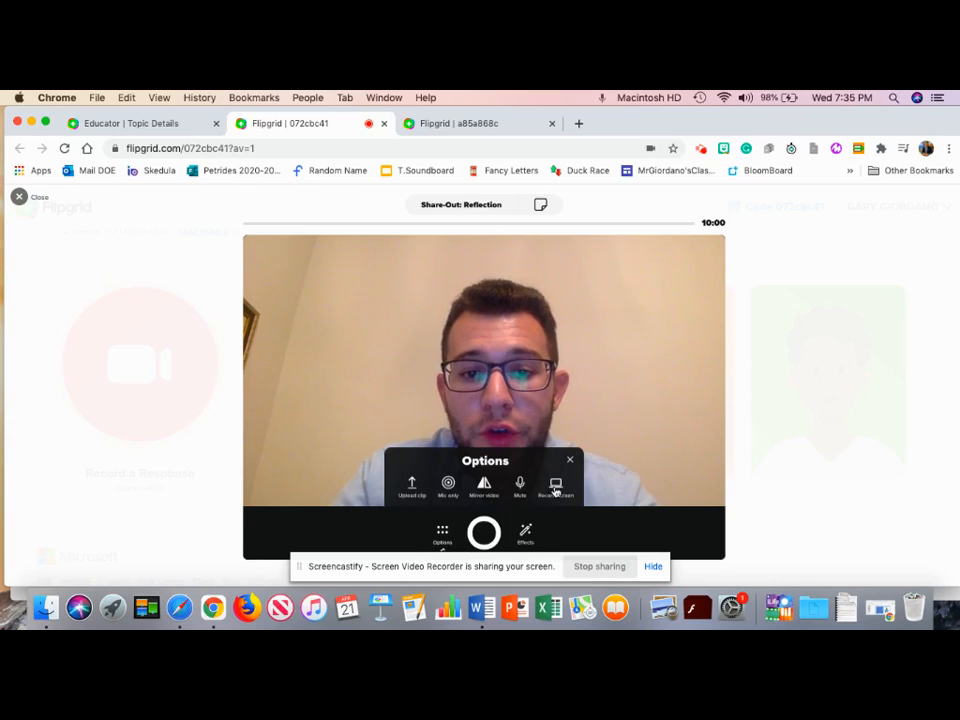
click(556, 487)
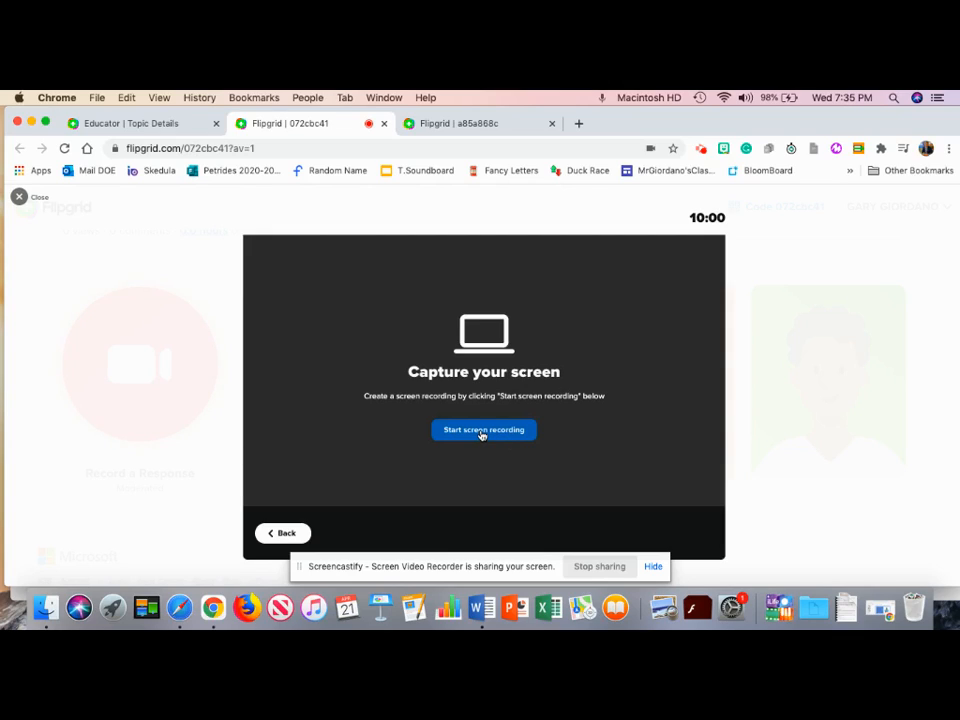
- Return from screen recording to the camera view and add a Classic text label reading "Hi" beside the person's head
click(282, 534)
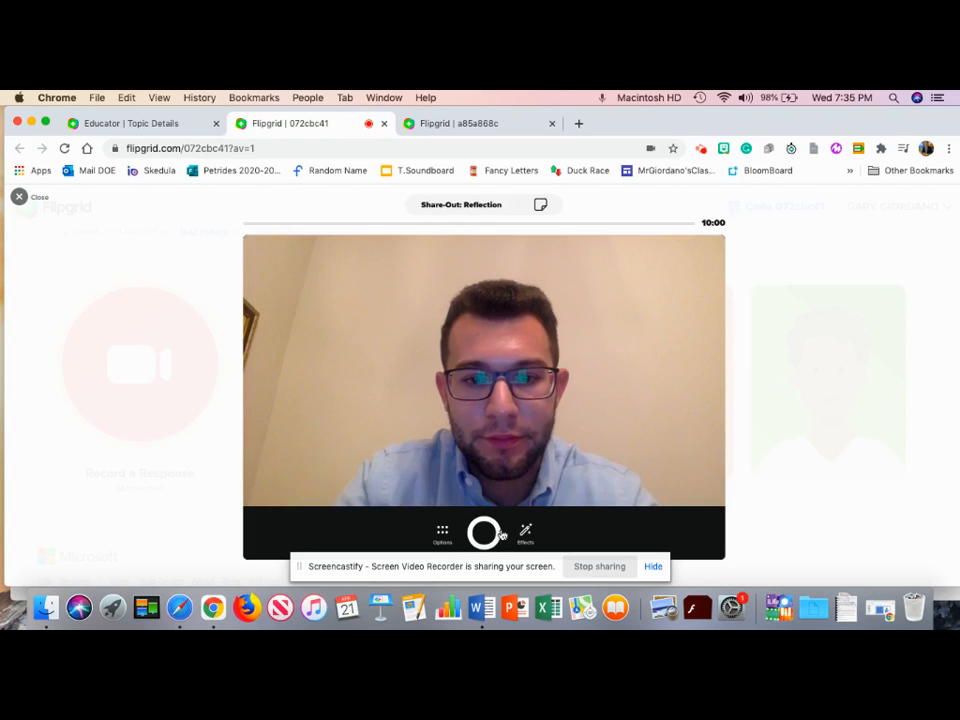
click(525, 533)
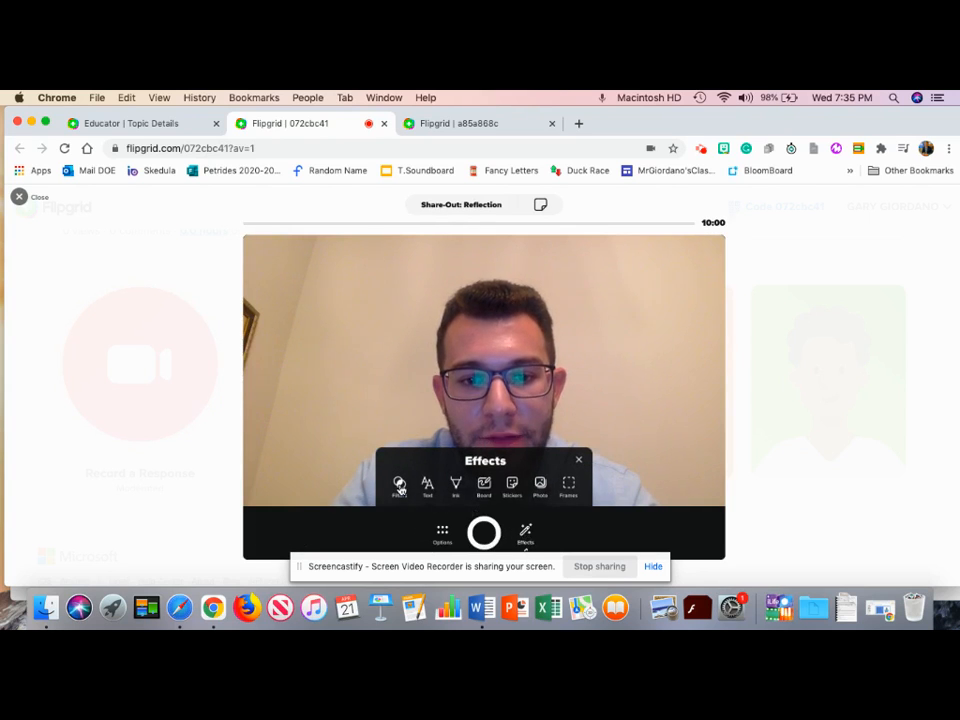
click(427, 484)
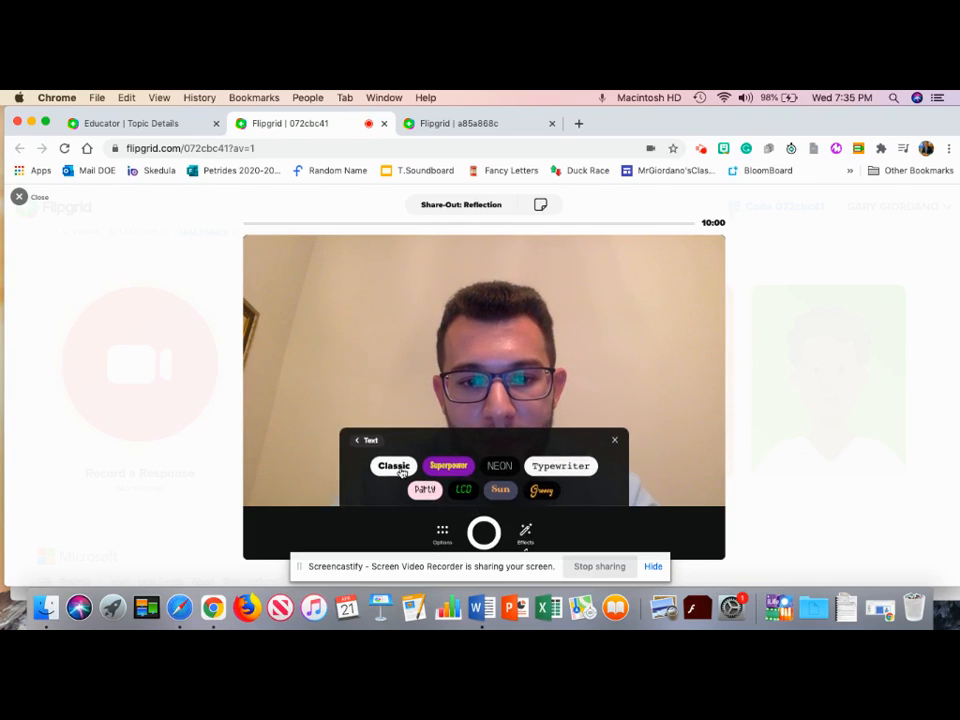
click(395, 465)
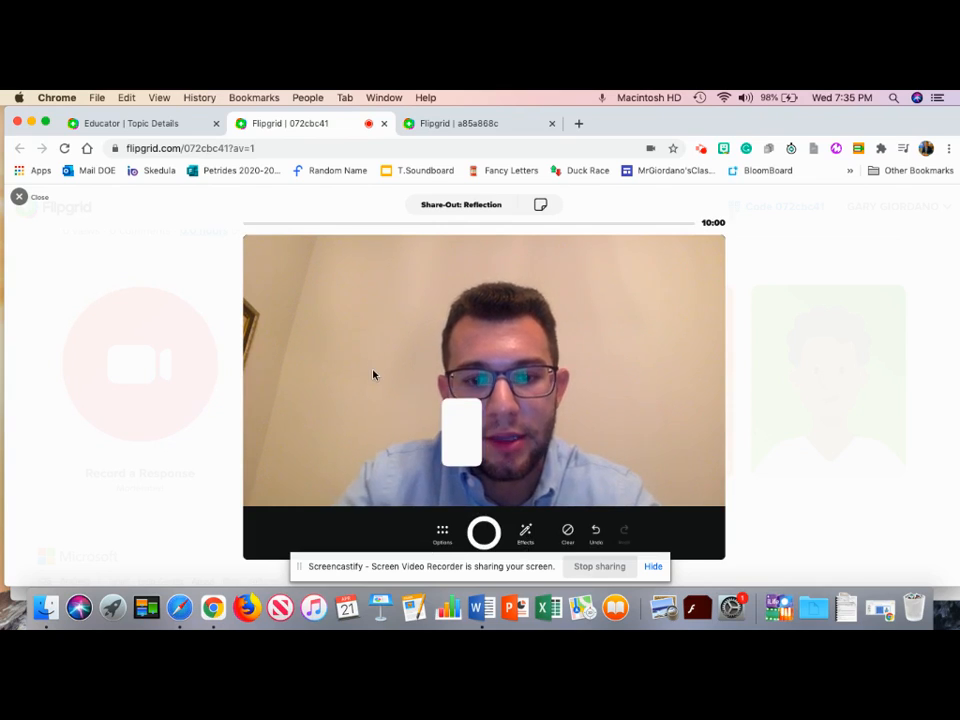
drag(471, 416, 313, 319)
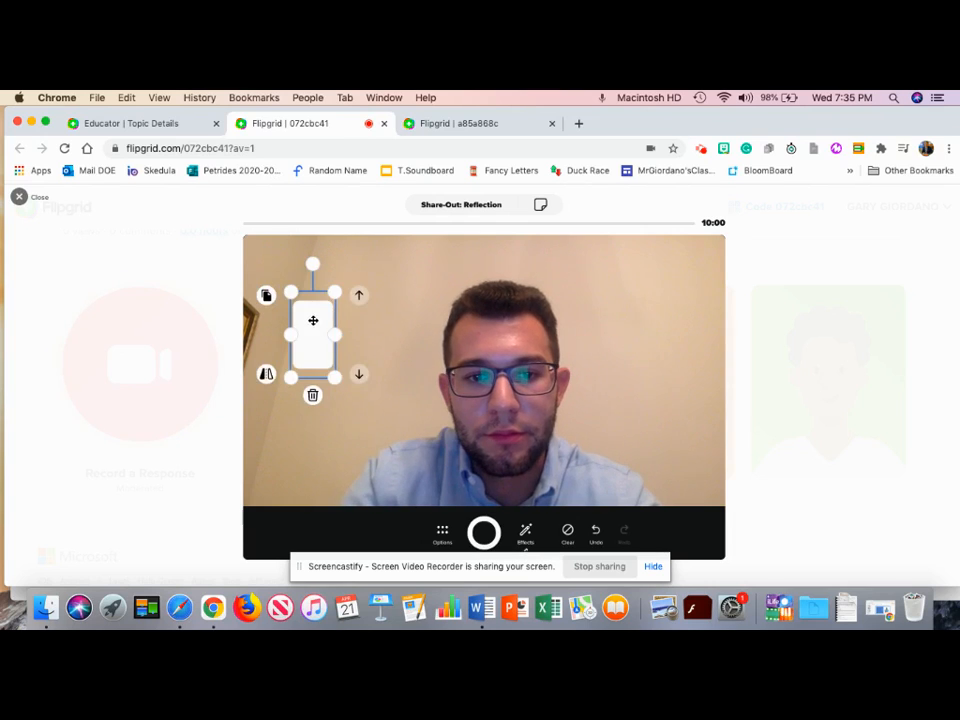
click(313, 320)
text(Hi)
click(369, 392)
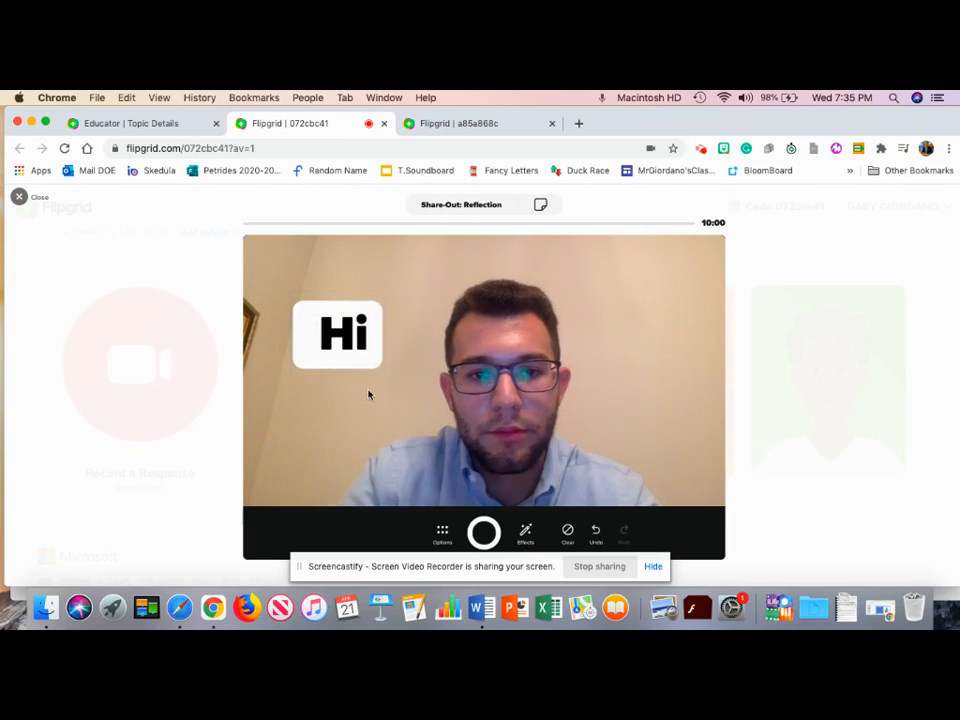
- Add the grinning face emoji sticker to the camera view, enlarge it, and position it over the person's face
click(527, 533)
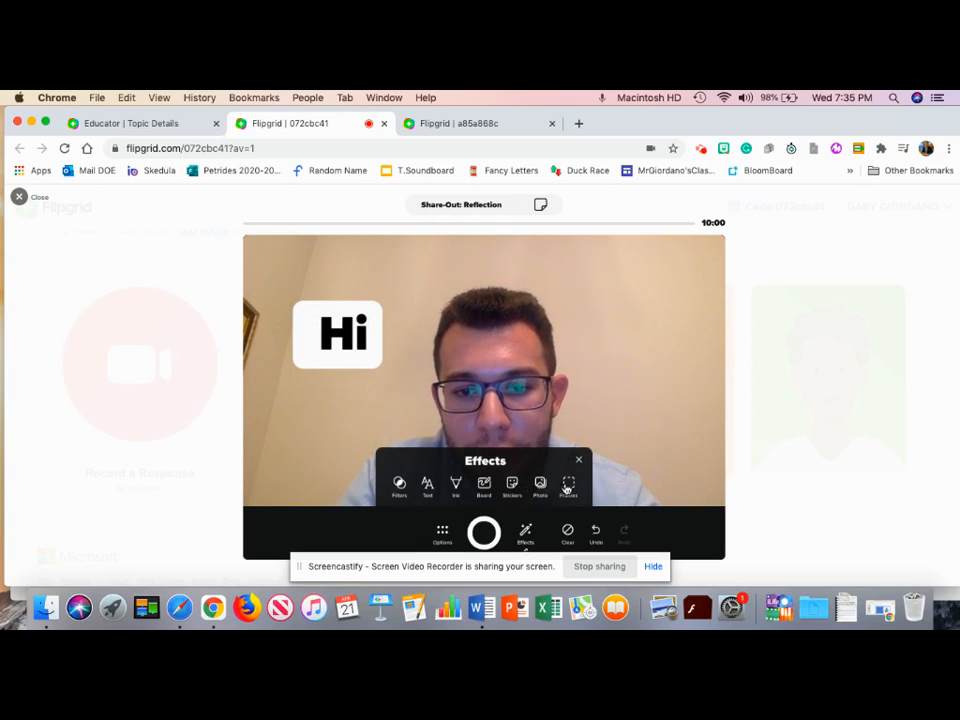
click(511, 485)
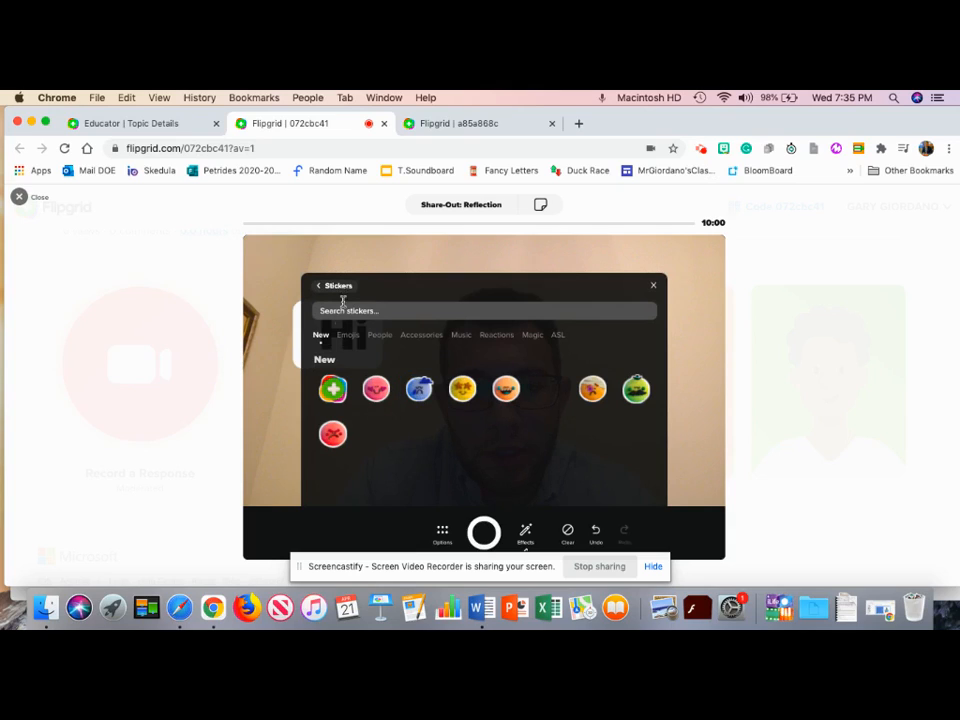
click(348, 334)
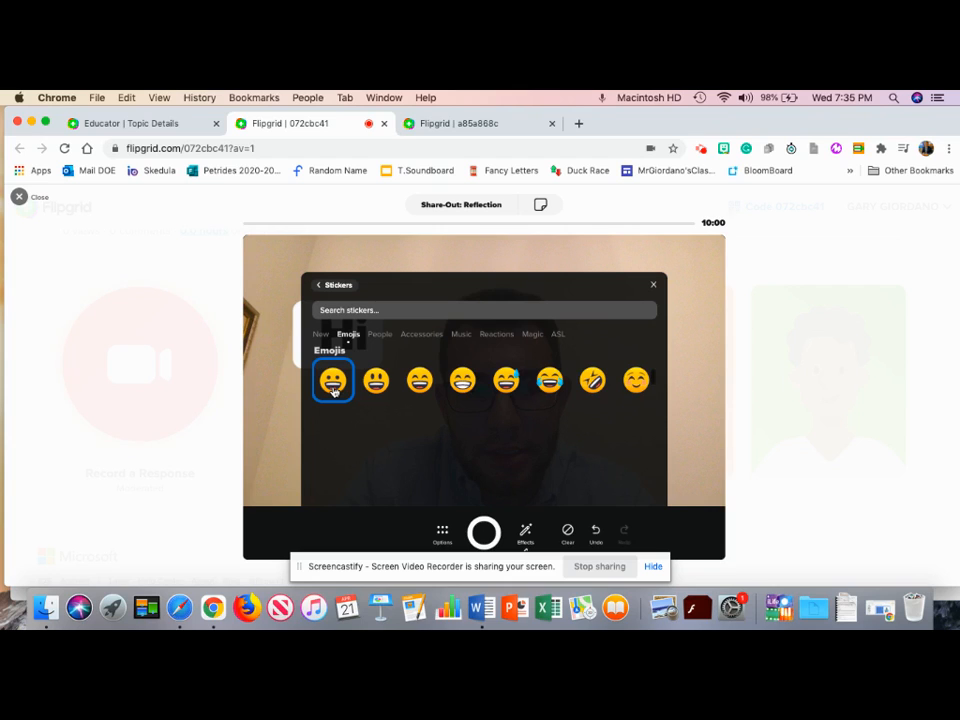
click(653, 285)
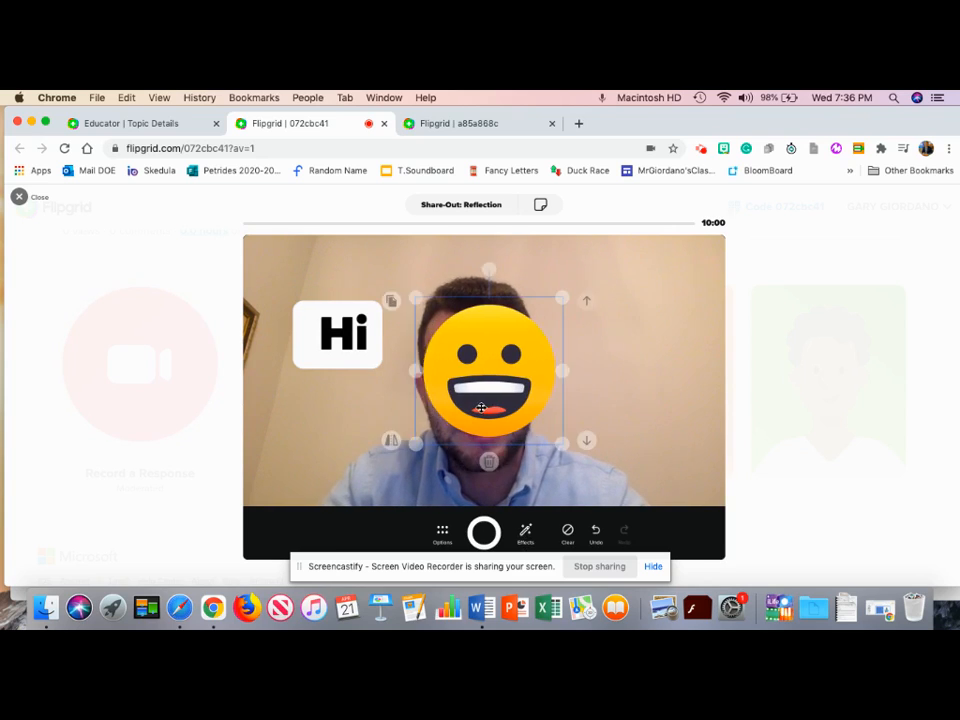
drag(543, 444, 574, 475)
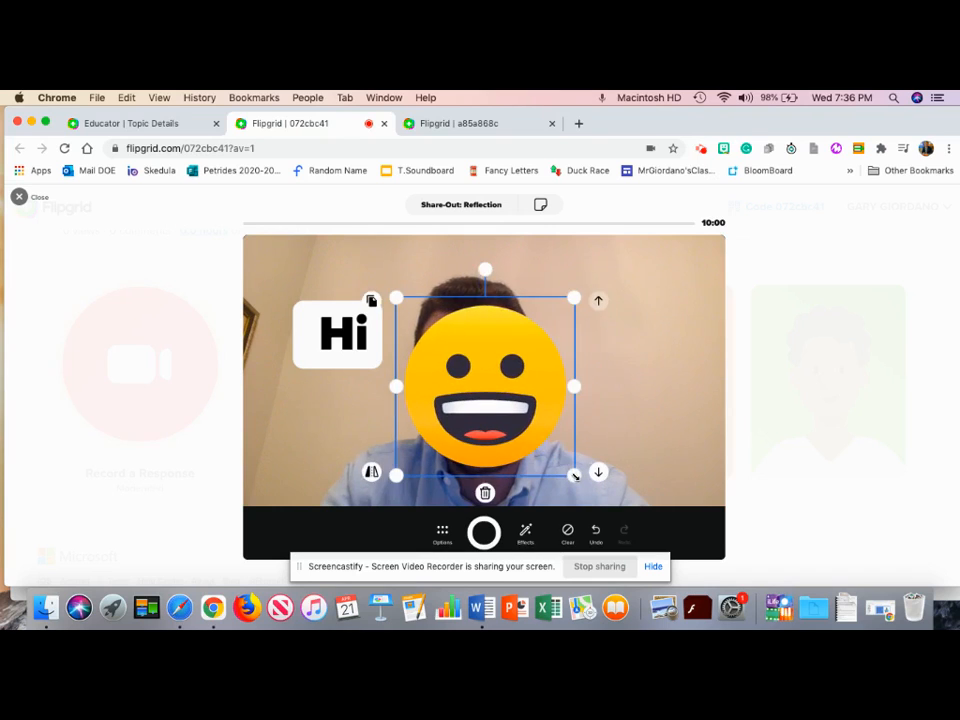
mouse_move(504, 392)
mouse_down()
mouse_move(486, 366)
mouse_move(525, 381)
mouse_move(517, 393)
mouse_up()
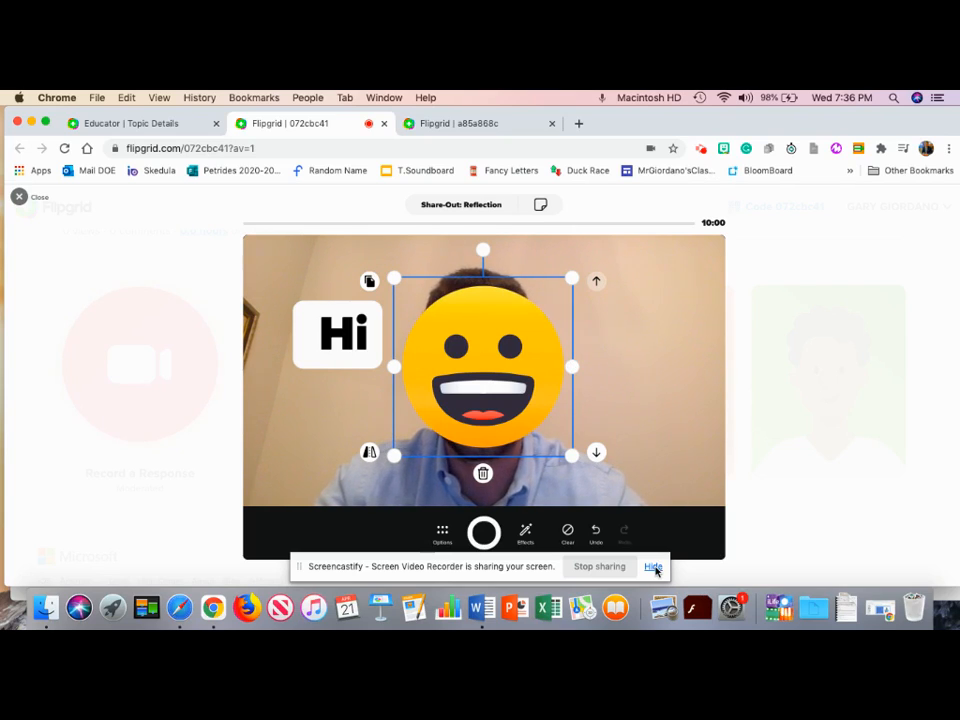
- Return to the educator's topic details page, open the 5th Grade Social Studies group, and look over its topics
click(148, 125)
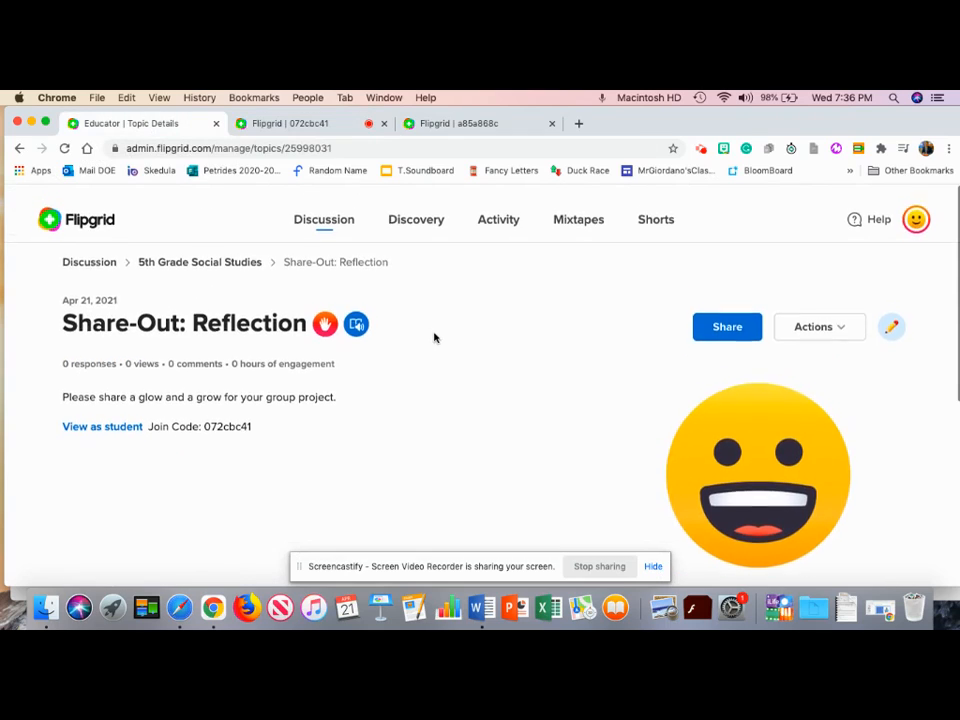
scroll(434, 337, down, 1)
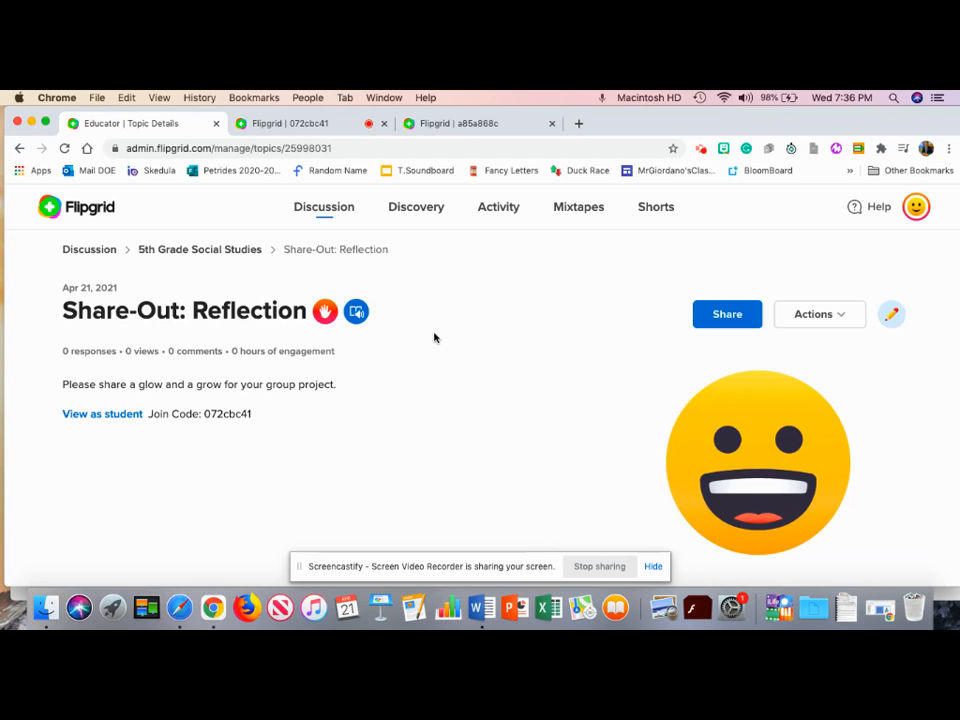
click(178, 250)
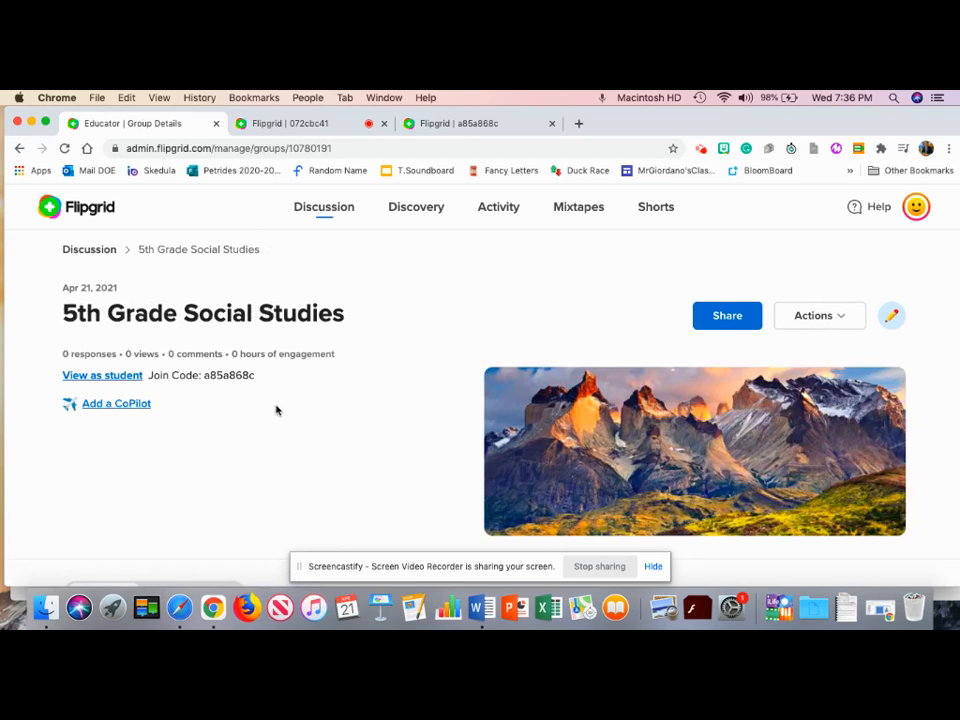
scroll(277, 410, down, 2)
scroll(277, 410, down, 5)
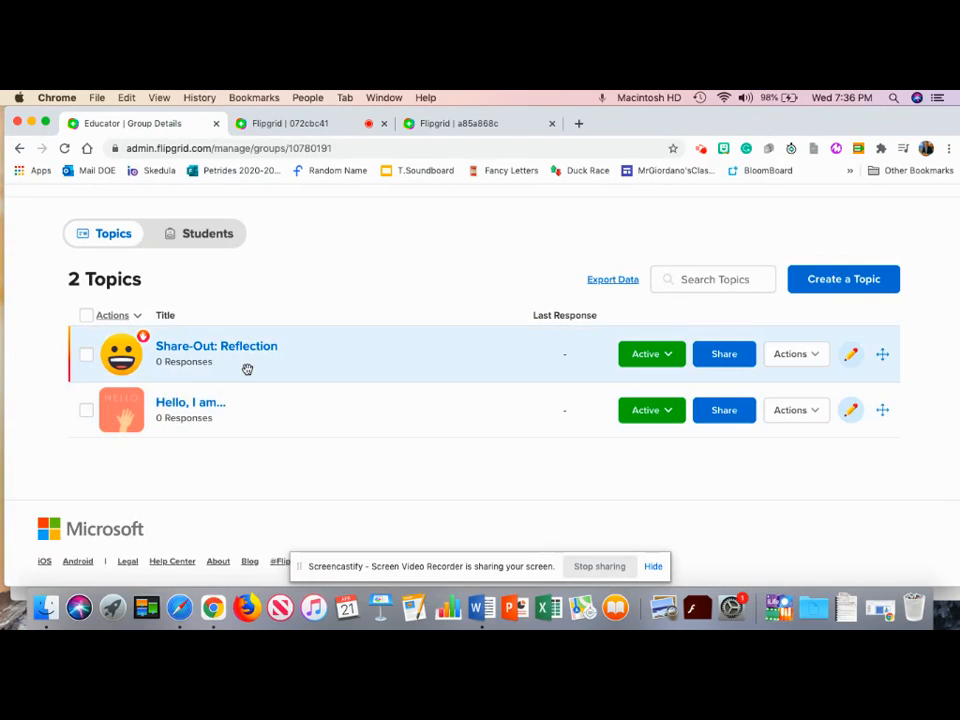
scroll(248, 373, up, 6)
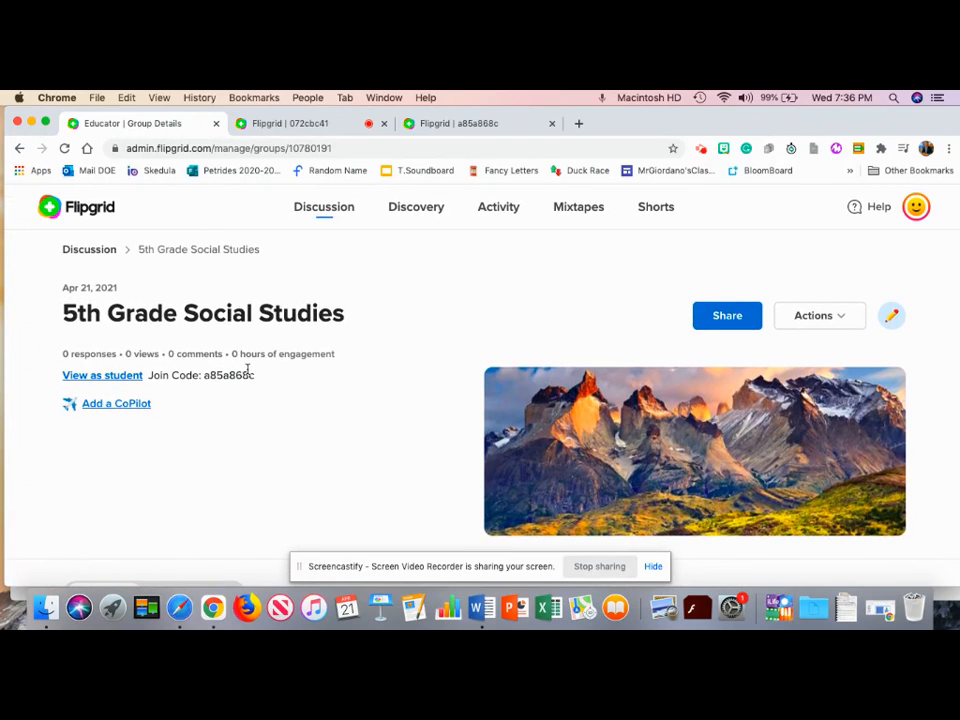